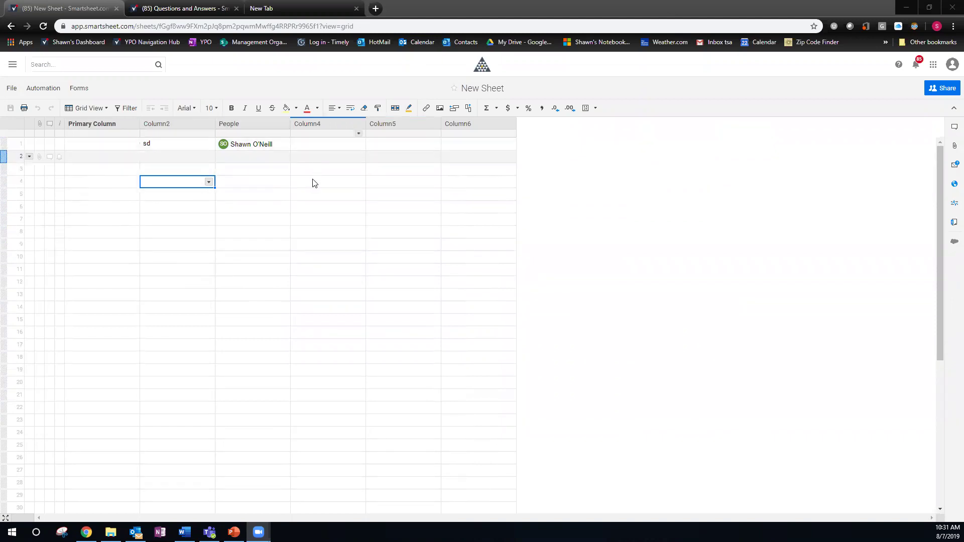
pyautogui.click(249, 123)
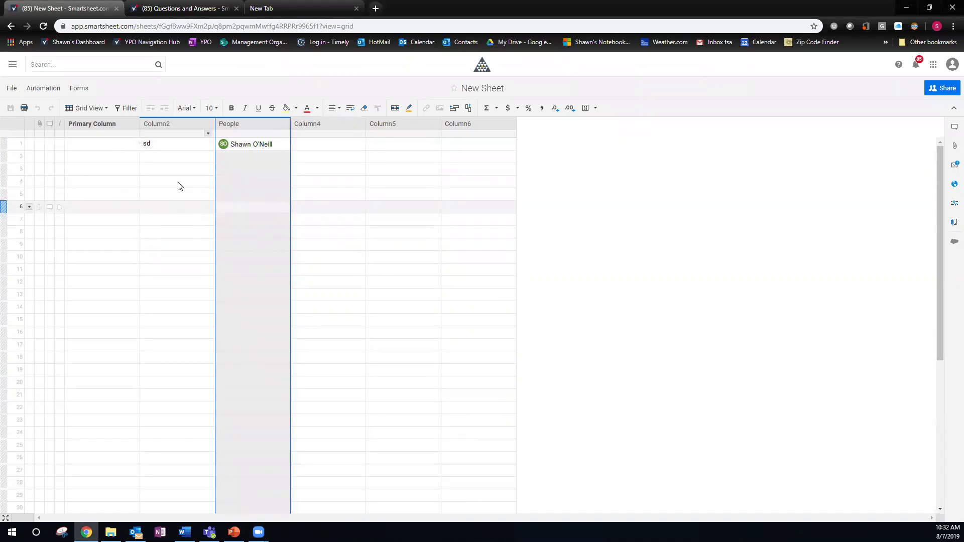
pyautogui.click(251, 145)
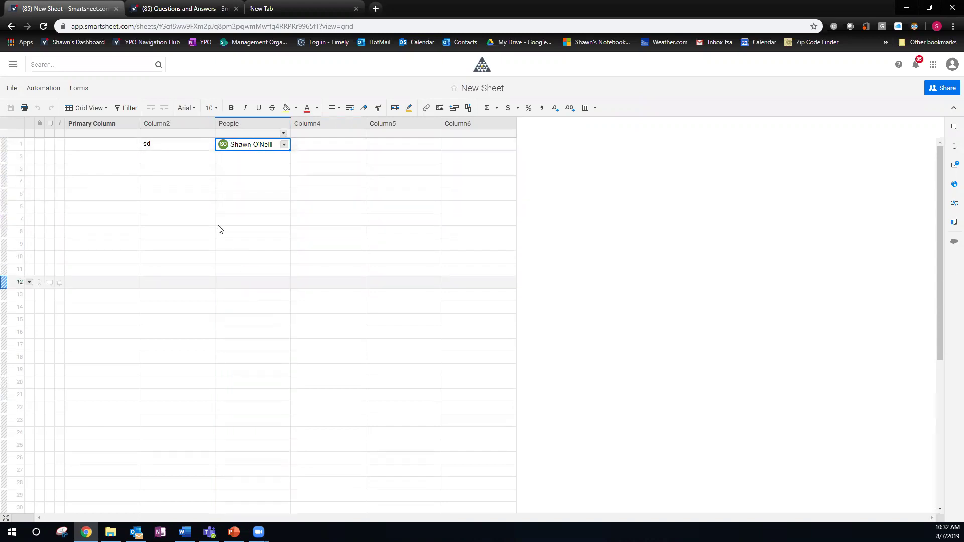
pyautogui.click(168, 124)
pyautogui.click(160, 144)
pyautogui.click(111, 148)
pyautogui.click(165, 167)
pyautogui.click(116, 182)
pyautogui.click(121, 148)
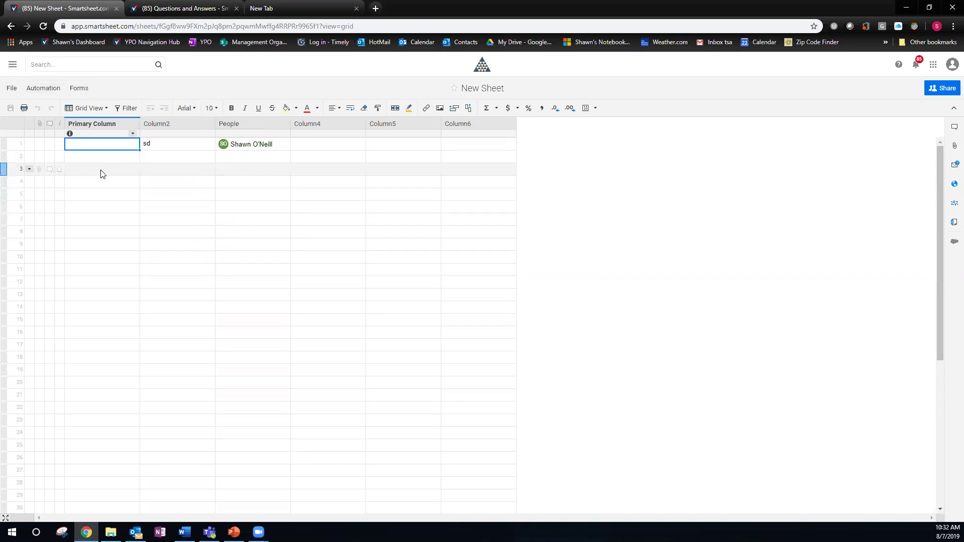
# - Enable the existing "Alert when an assigned row changes" workflow in the sheet's workflow manager
pyautogui.click(41, 88)
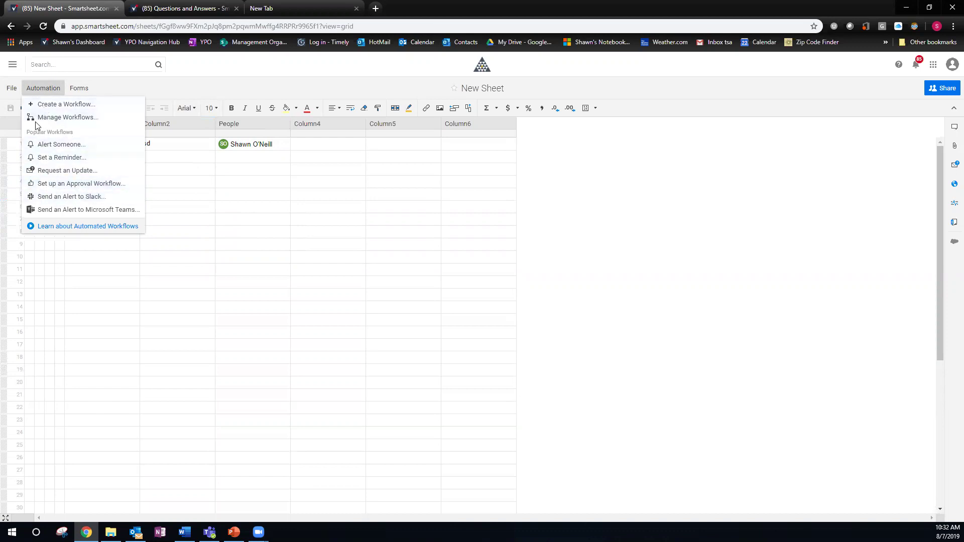
pyautogui.click(83, 118)
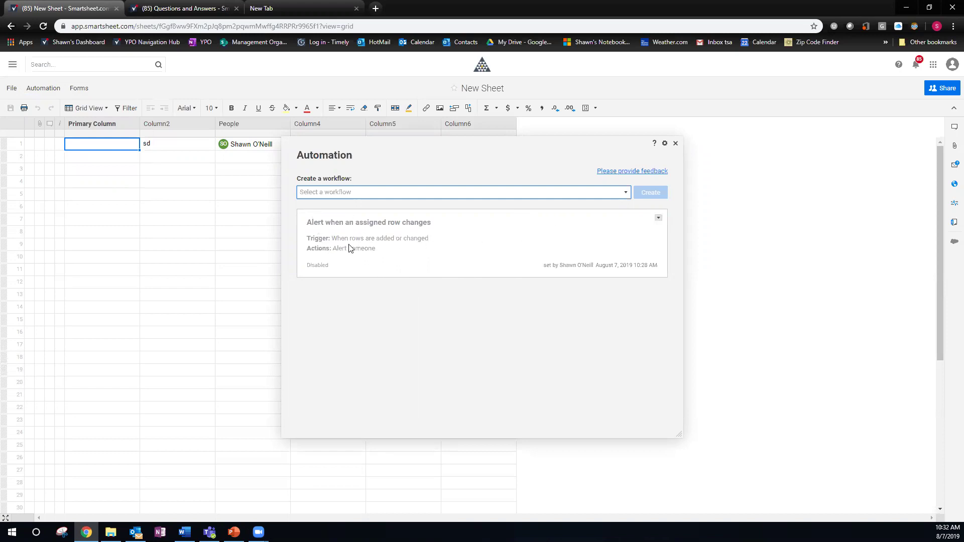
pyautogui.click(658, 220)
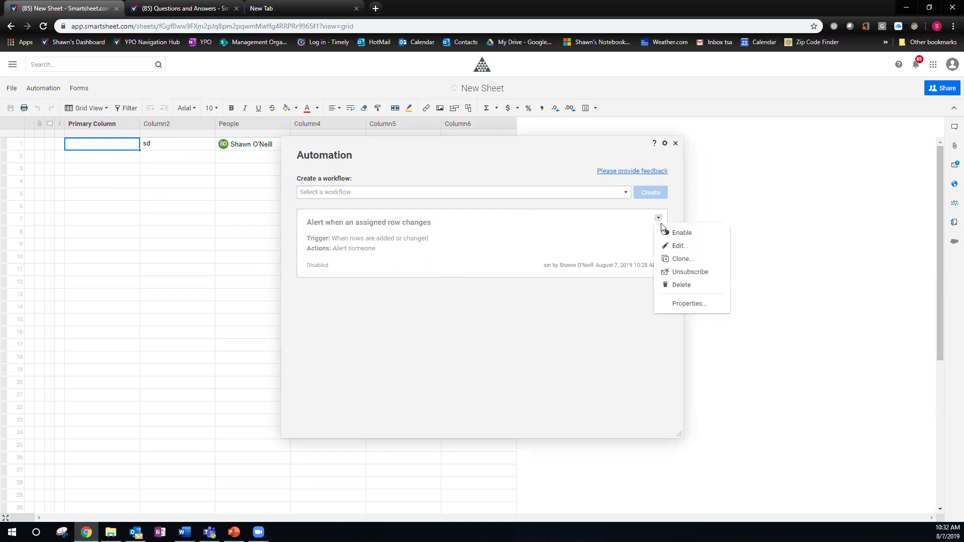
pyautogui.click(679, 235)
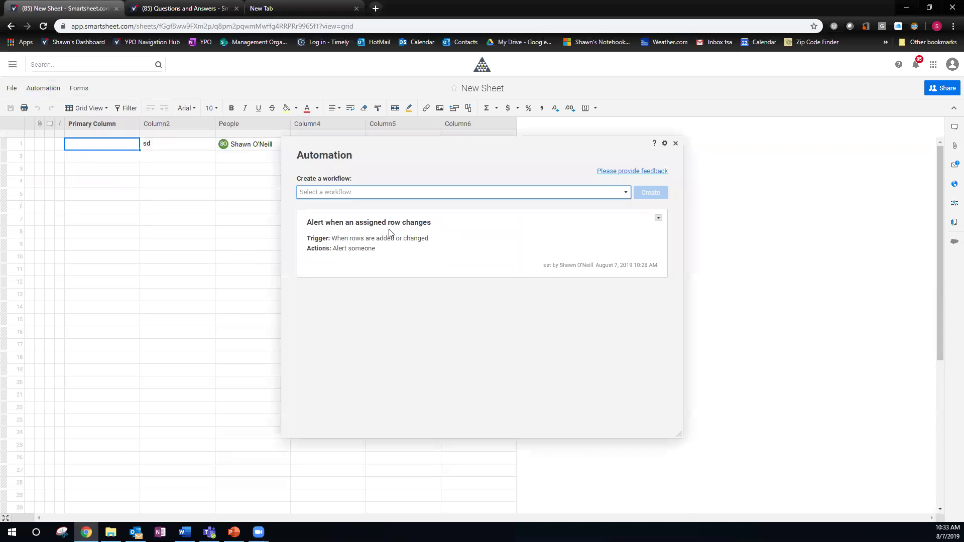
# - Open the "Alert when an assigned row changes" workflow for editing, save it as is and close the workflow manager
pyautogui.click(658, 219)
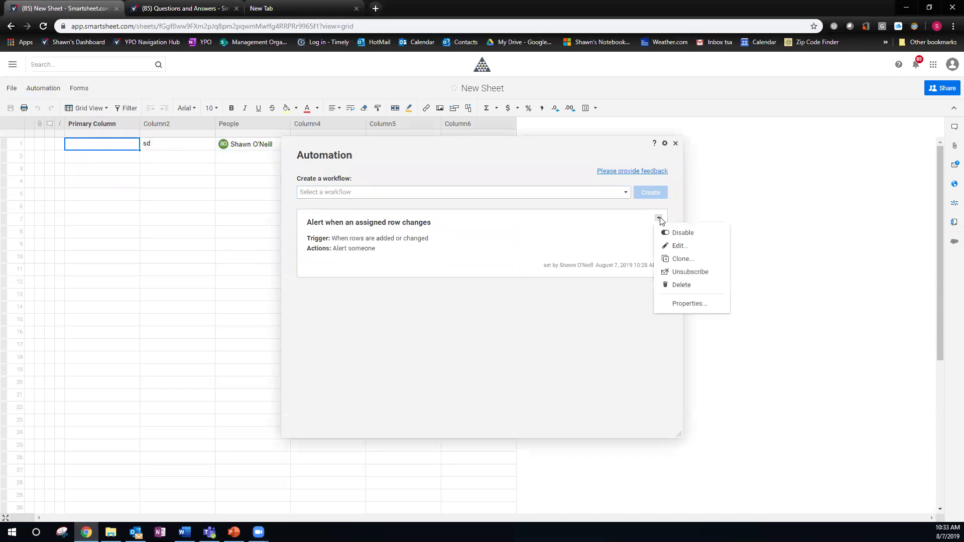
pyautogui.click(673, 246)
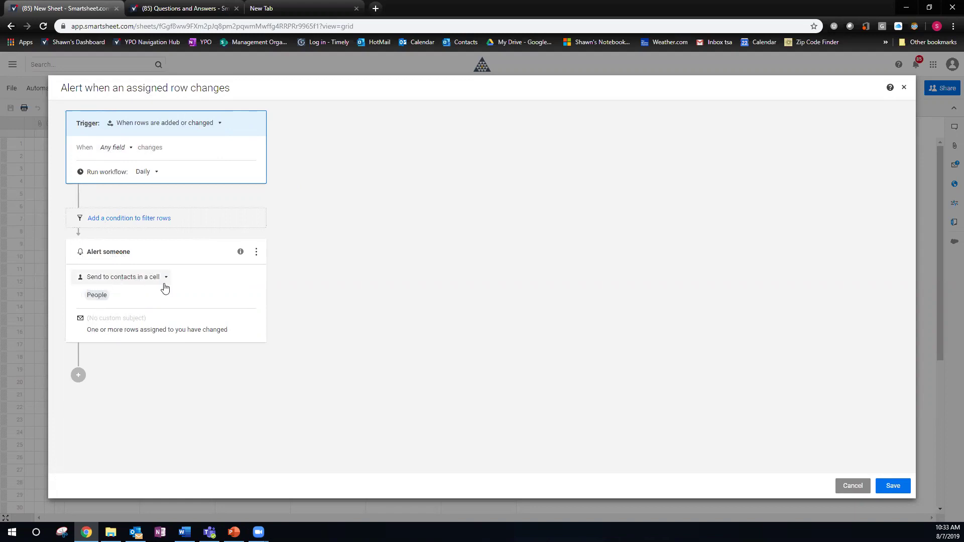
pyautogui.click(892, 485)
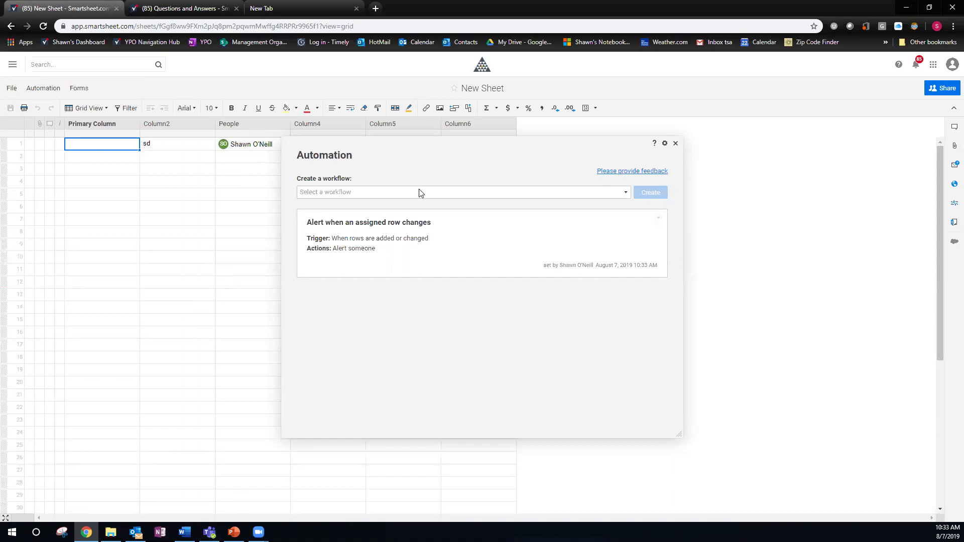
pyautogui.click(676, 144)
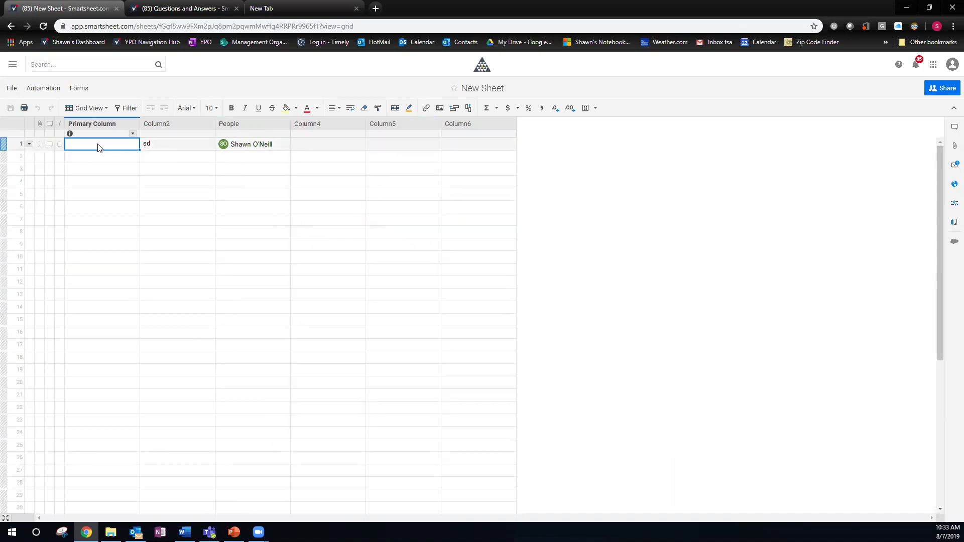
# - Enter "Change 1" in the Primary Column of row 1 and save the sheet
pyautogui.write('Change 1')
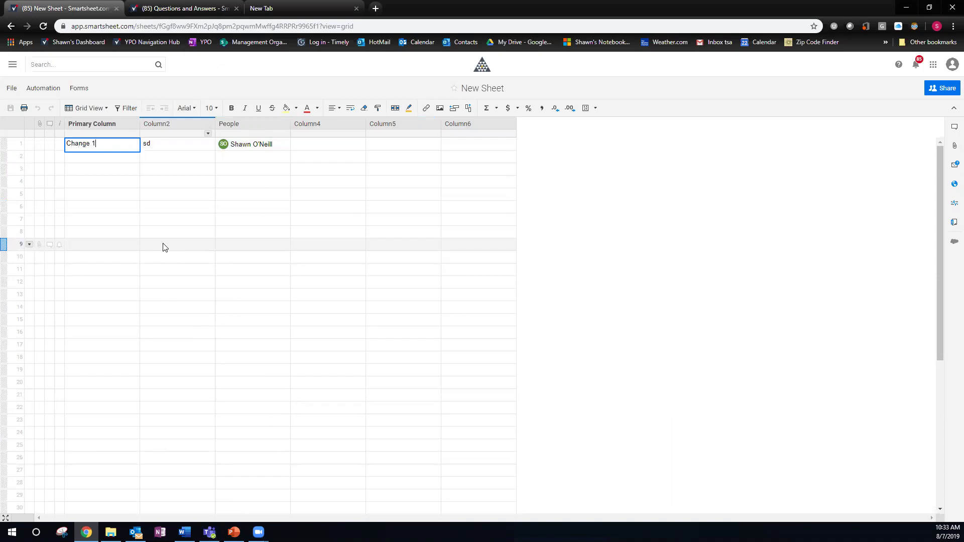
pyautogui.press('Return')
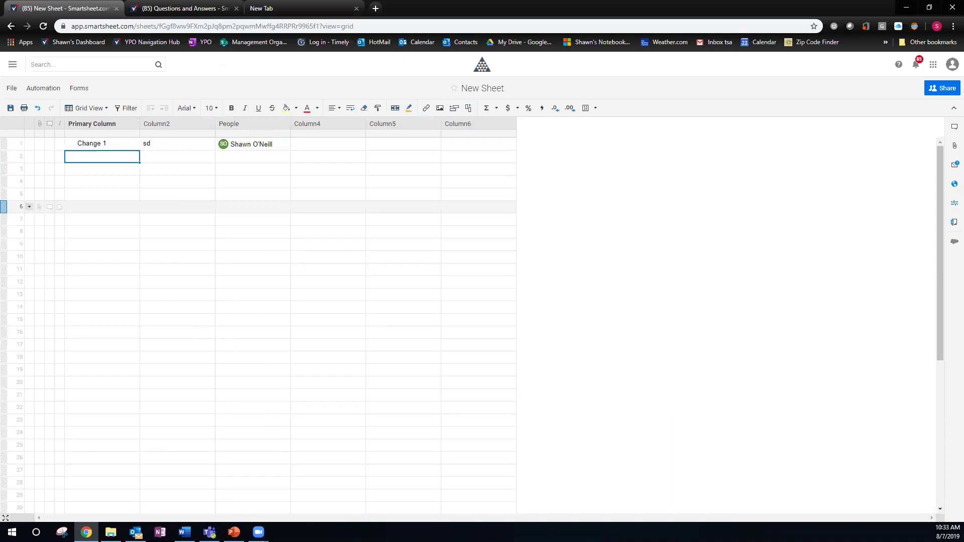
pyautogui.click(10, 108)
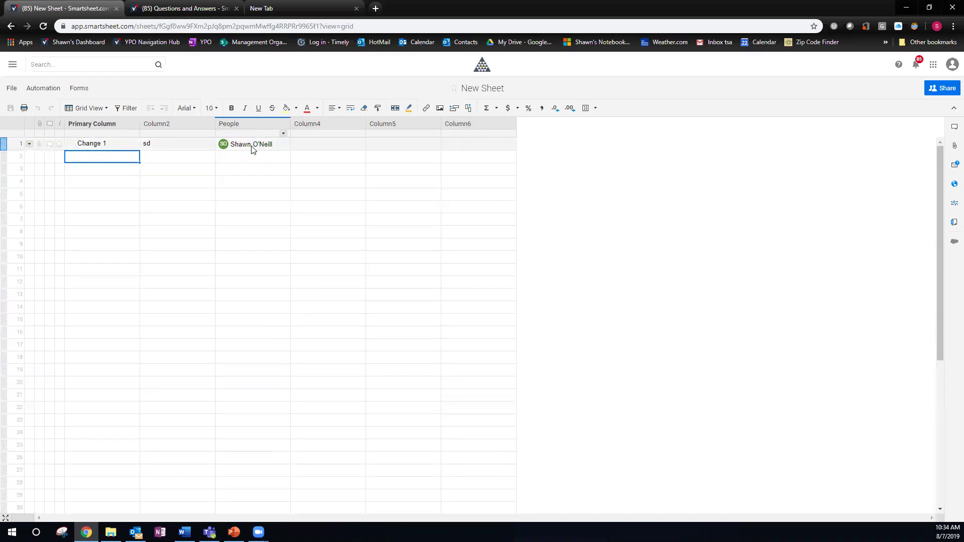
pyautogui.moveTo(236, 152)
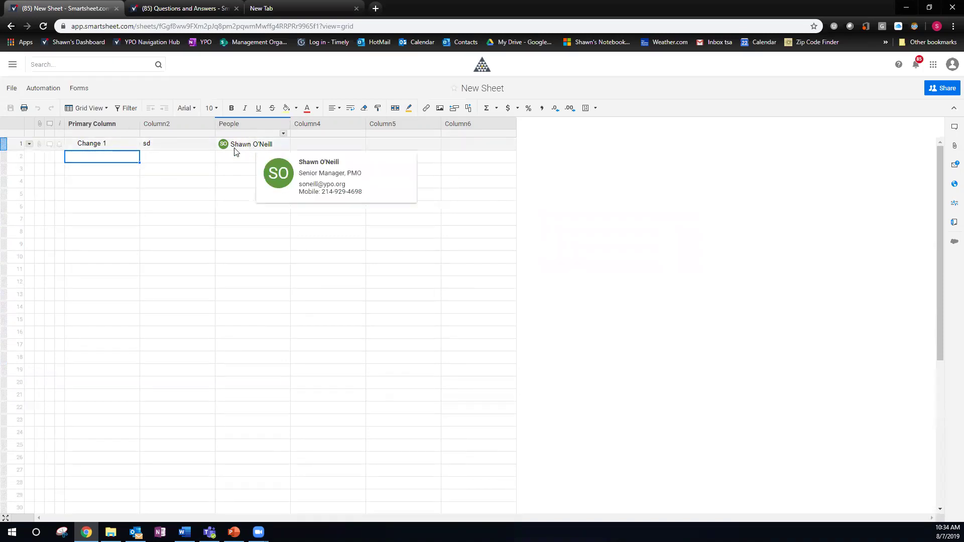
# - Change Column4 to the Date column type and rename it "date"
pyautogui.rightClick(321, 124)
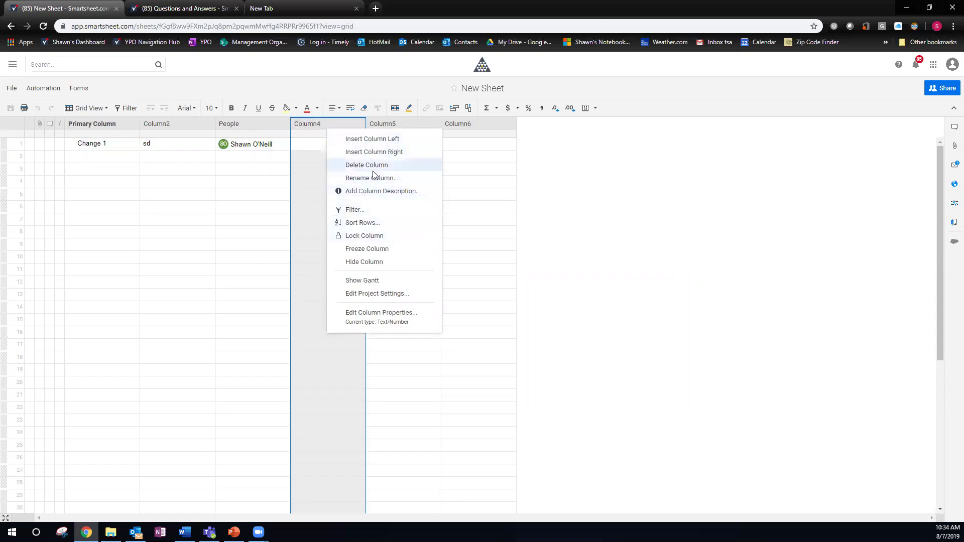
pyautogui.click(383, 317)
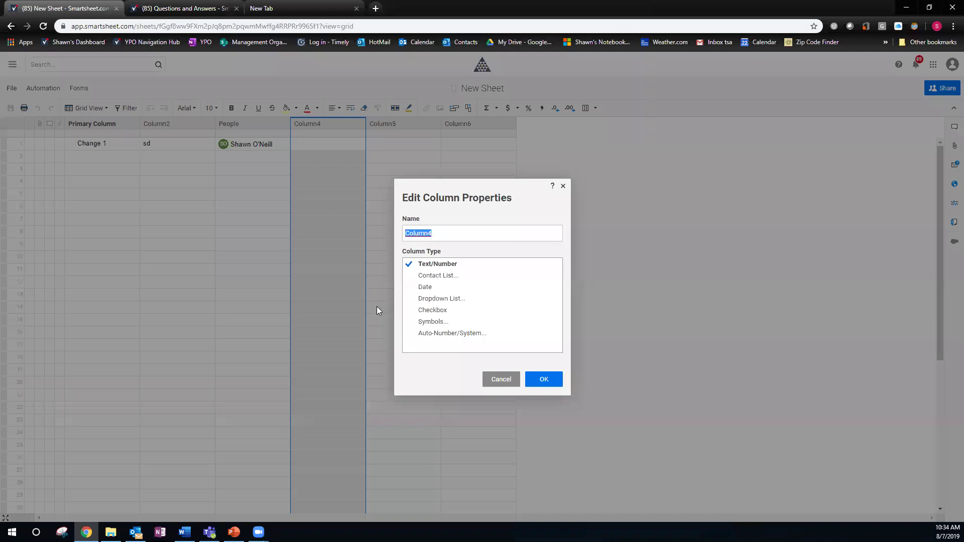
pyautogui.click(426, 287)
pyautogui.click(436, 233)
pyautogui.click(373, 210)
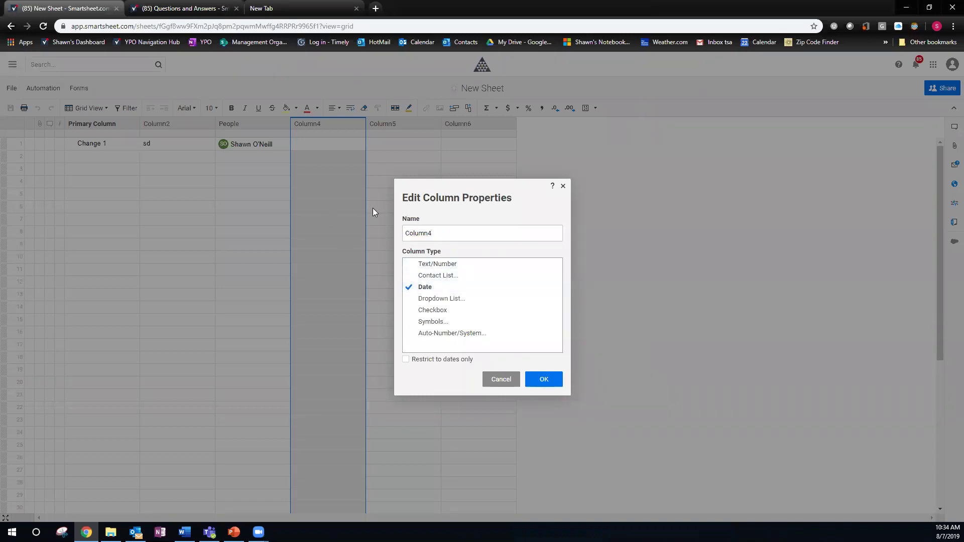
pyautogui.write('date')
pyautogui.click(546, 379)
# - Set the date cell in row 1 to 08/08/19
pyautogui.click(318, 146)
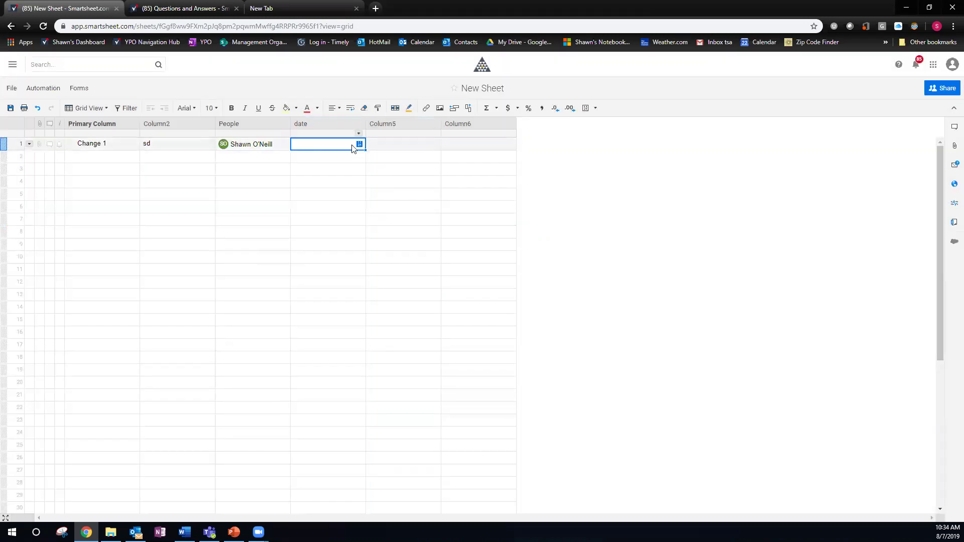
pyautogui.click(359, 144)
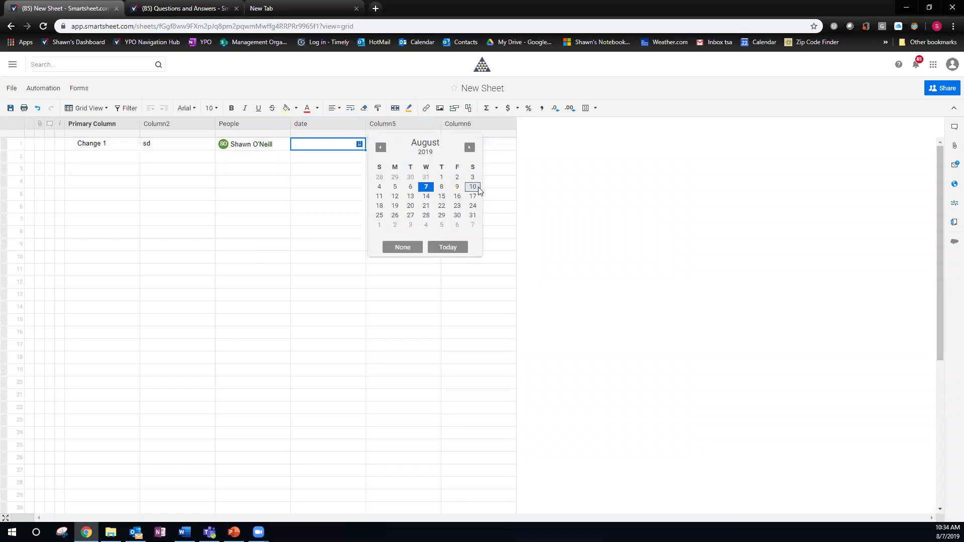
pyautogui.click(441, 189)
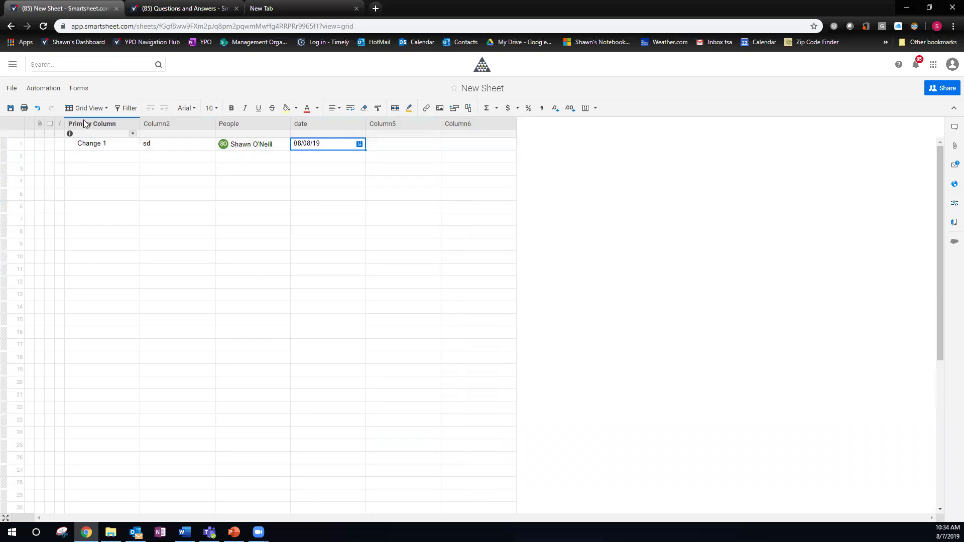
# - Create a new automation workflow from the "Alert someone" preset
pyautogui.click(34, 90)
pyautogui.click(57, 118)
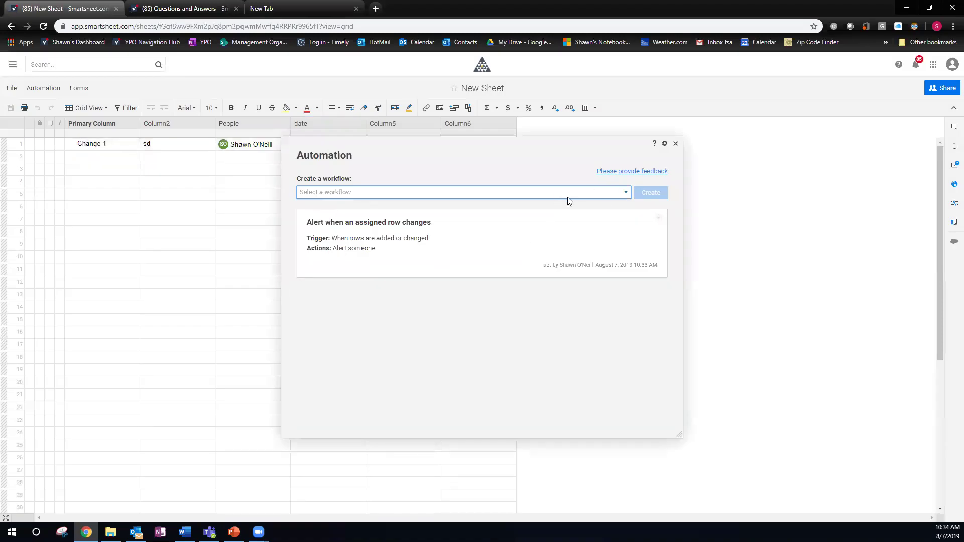
pyautogui.click(623, 194)
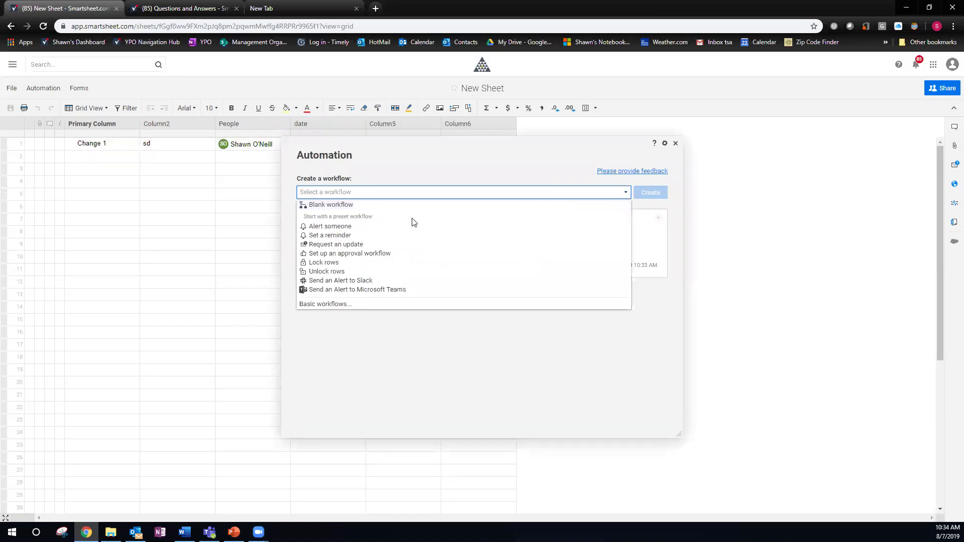
pyautogui.click(336, 228)
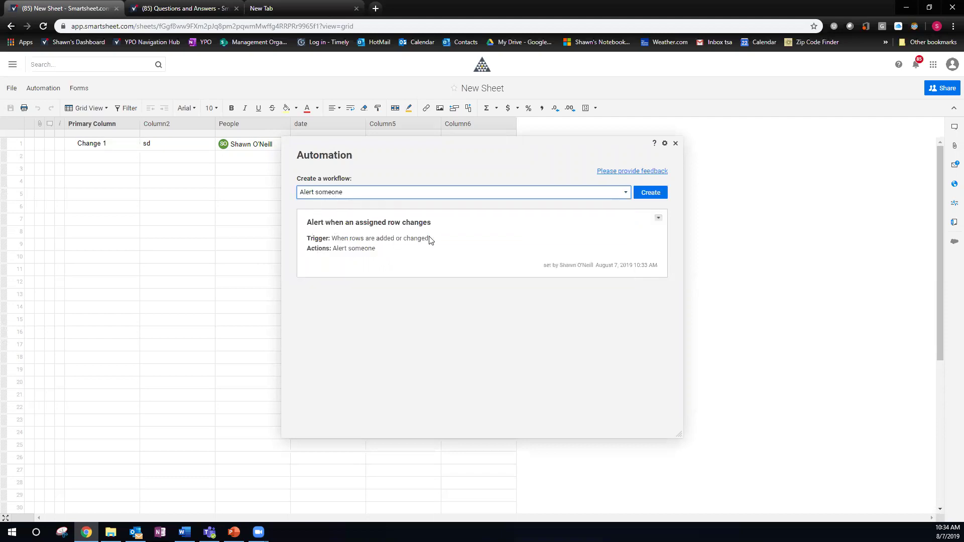
pyautogui.click(649, 196)
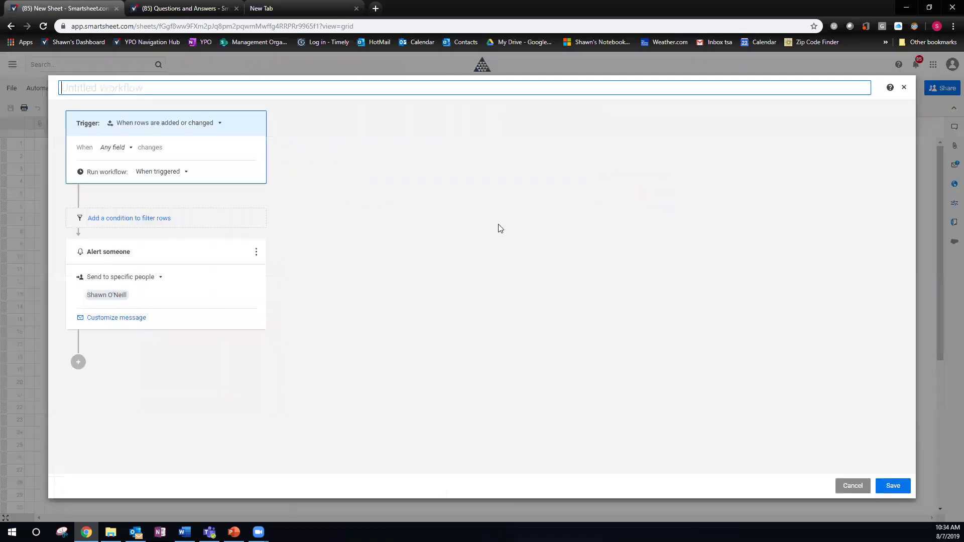
# - Set the workflow trigger to "When a date is reached", based on the date field "date"
pyautogui.click(221, 127)
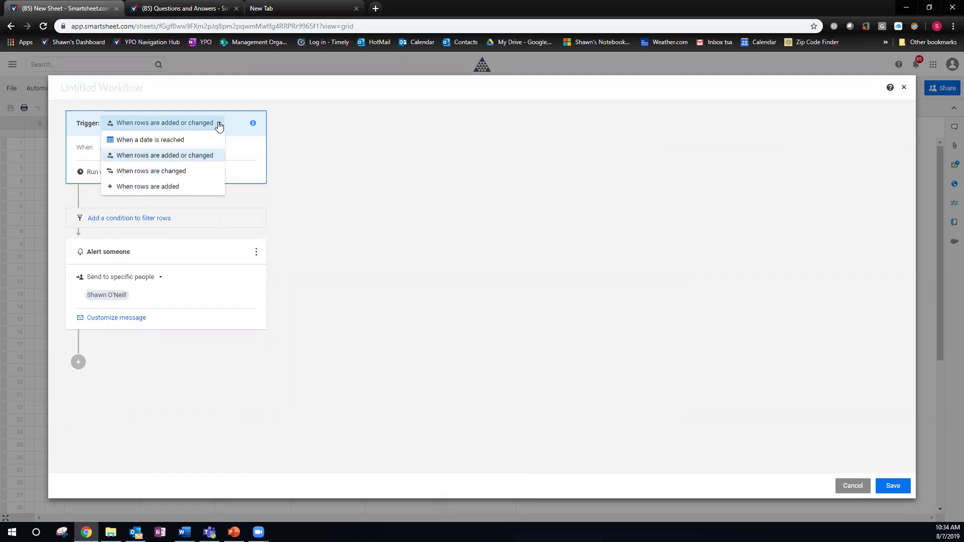
pyautogui.click(167, 141)
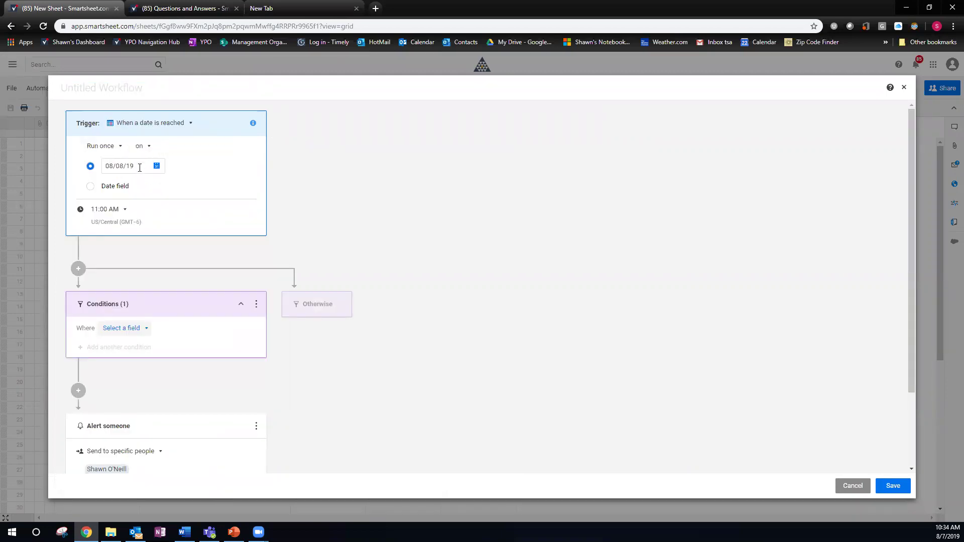
pyautogui.click(92, 187)
pyautogui.click(155, 186)
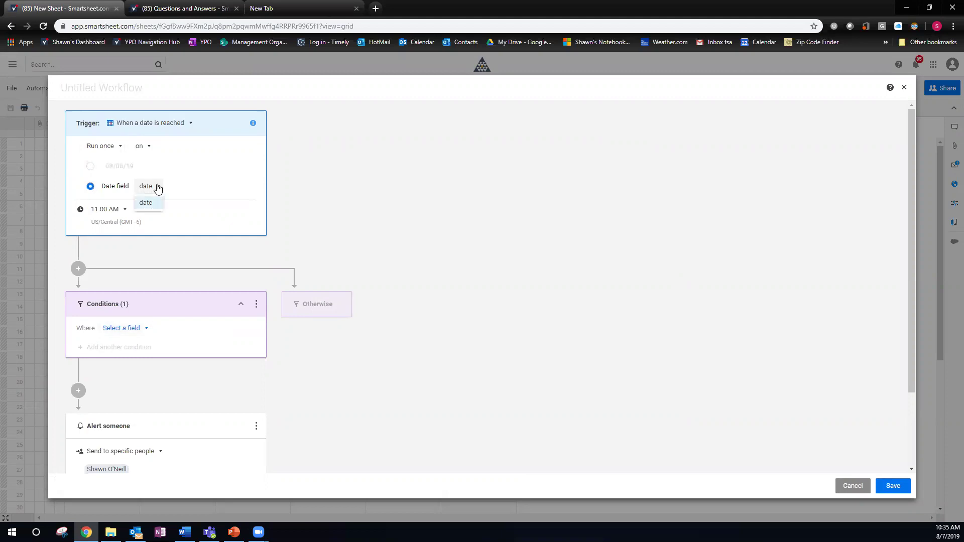
pyautogui.click(158, 188)
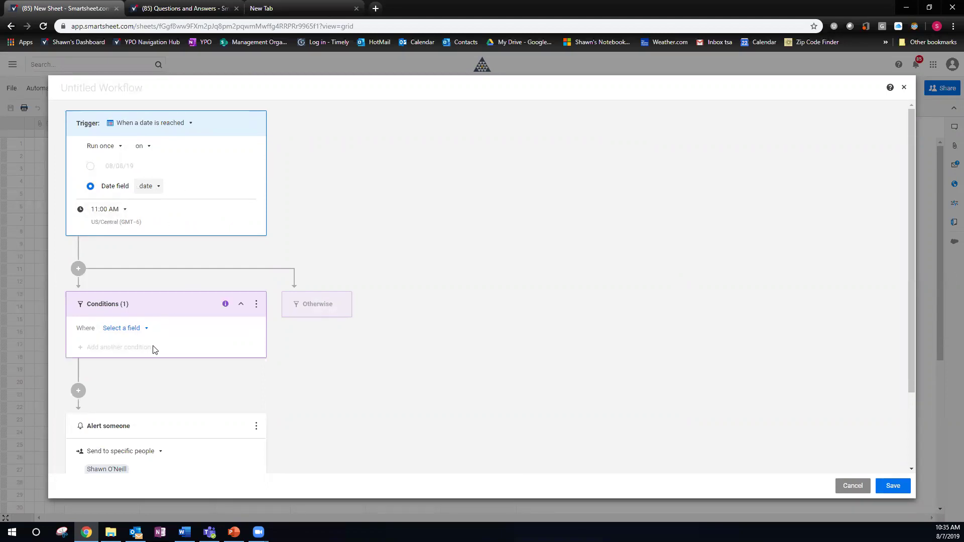
# - Set the alert's recipients to everyone shared to this sheet
pyautogui.scroll(-2, 158, 348)
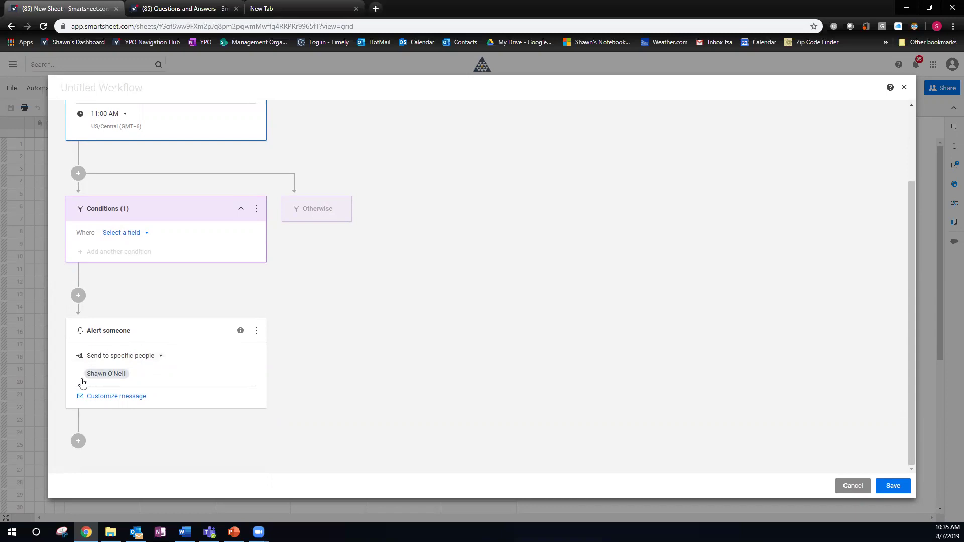
pyautogui.click(161, 357)
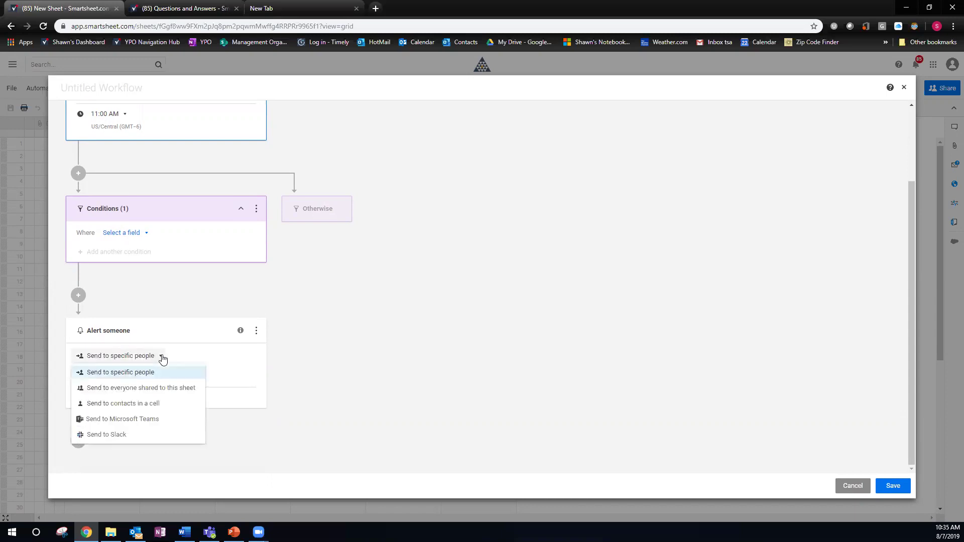
pyautogui.click(162, 357)
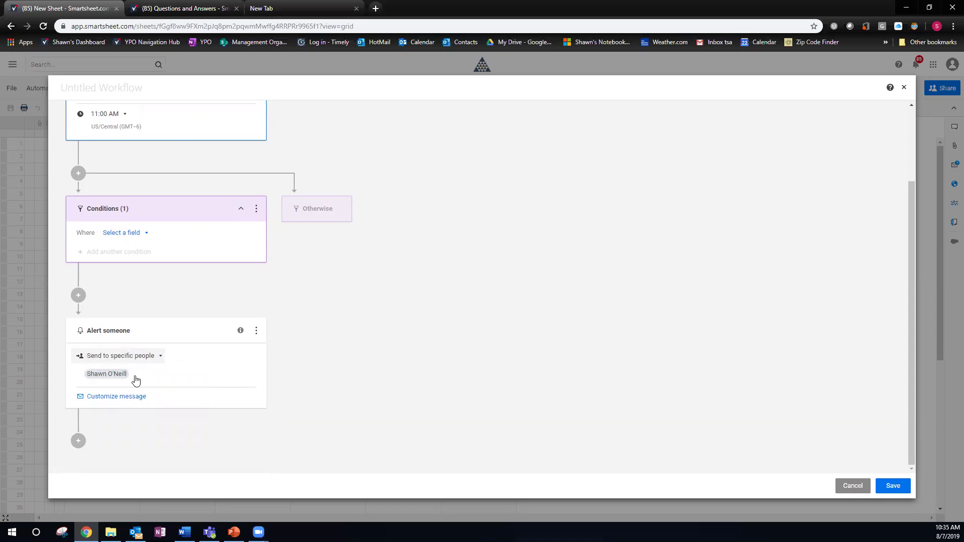
pyautogui.click(161, 357)
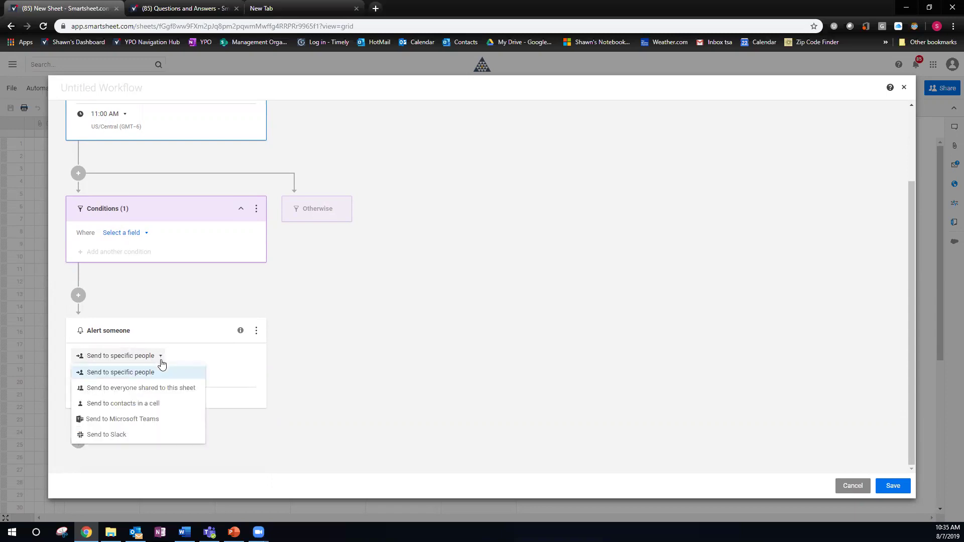
pyautogui.click(134, 389)
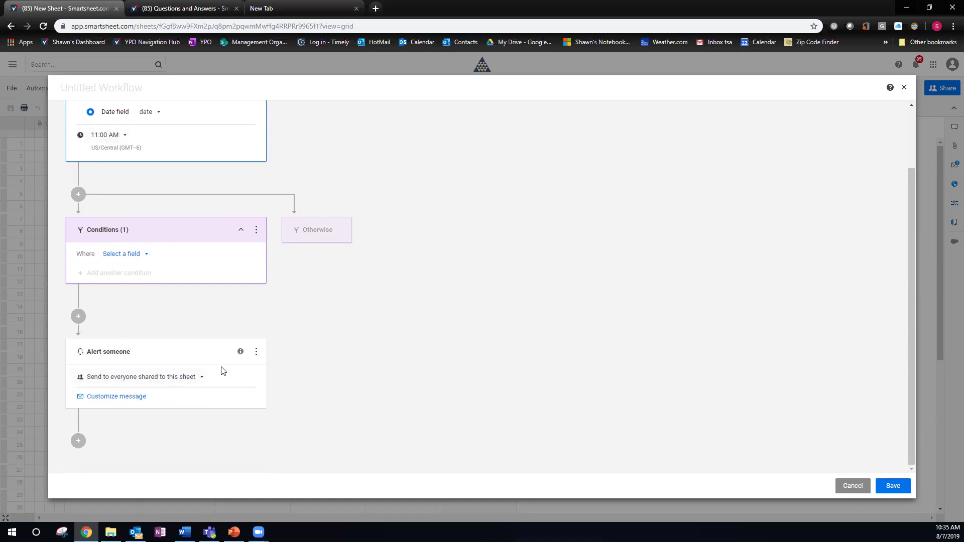
# - Switch the alert's recipients to contacts in a cell, using the People contact field
pyautogui.click(200, 380)
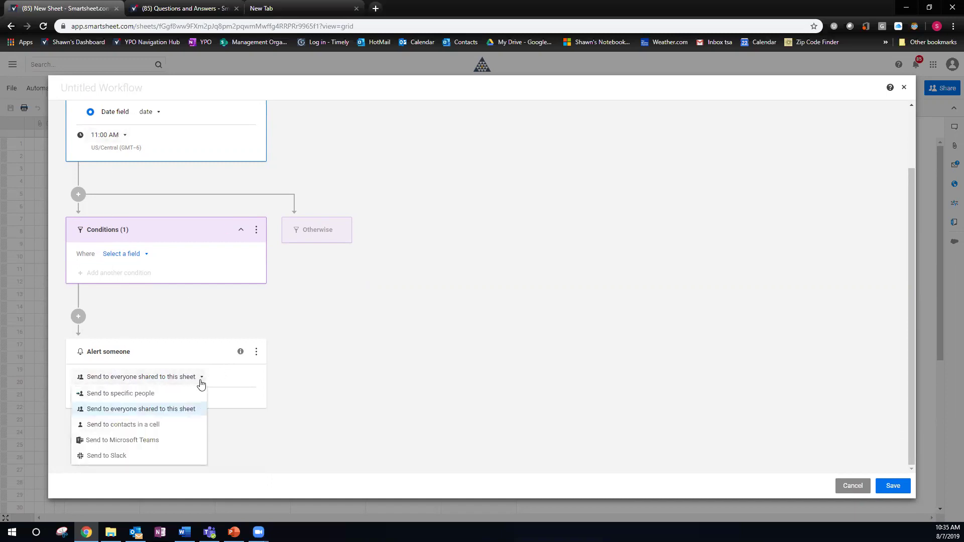
pyautogui.click(150, 424)
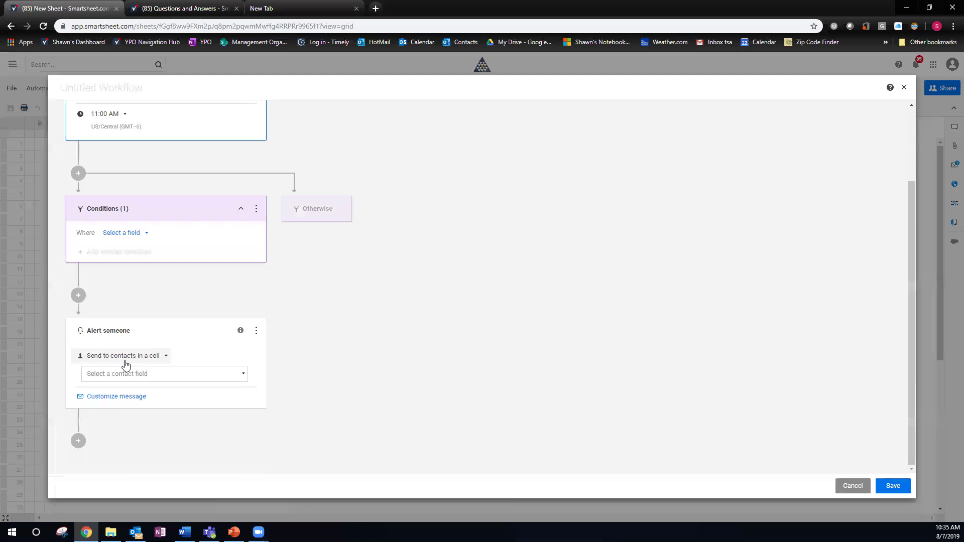
pyautogui.click(164, 376)
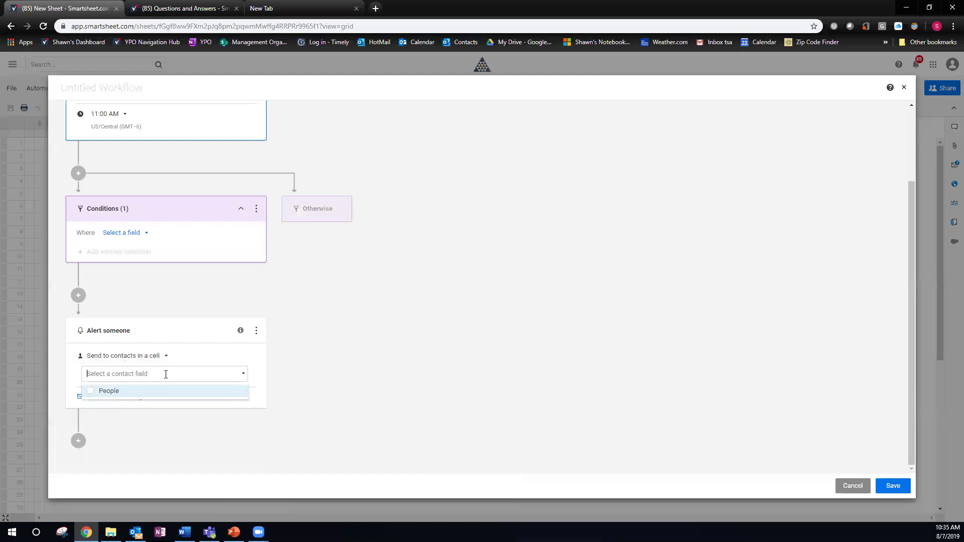
pyautogui.click(91, 396)
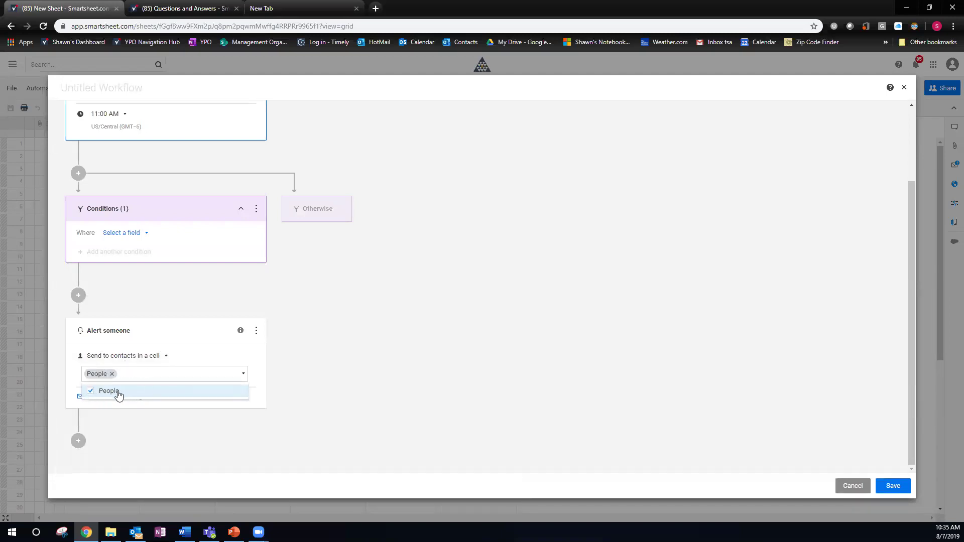
pyautogui.click(193, 354)
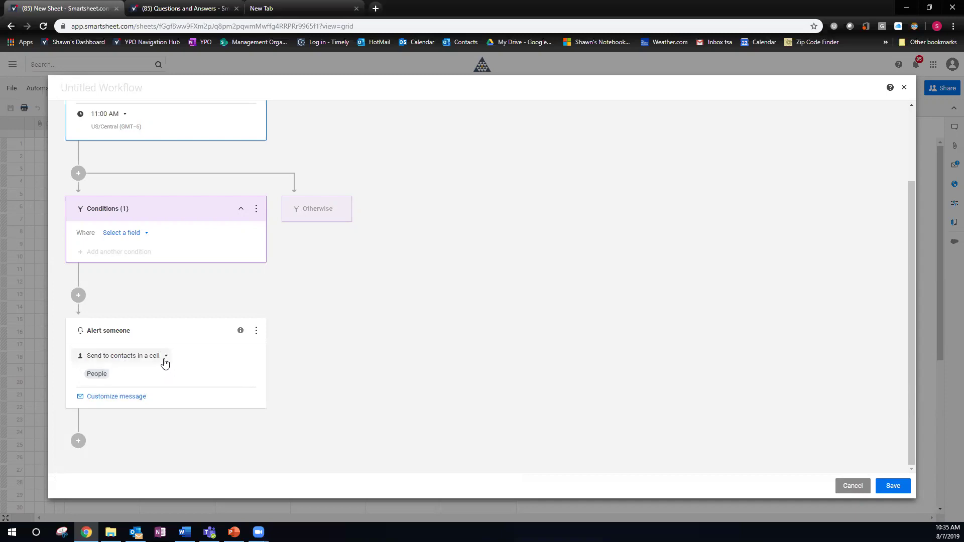
pyautogui.click(164, 356)
pyautogui.click(183, 359)
pyautogui.click(158, 357)
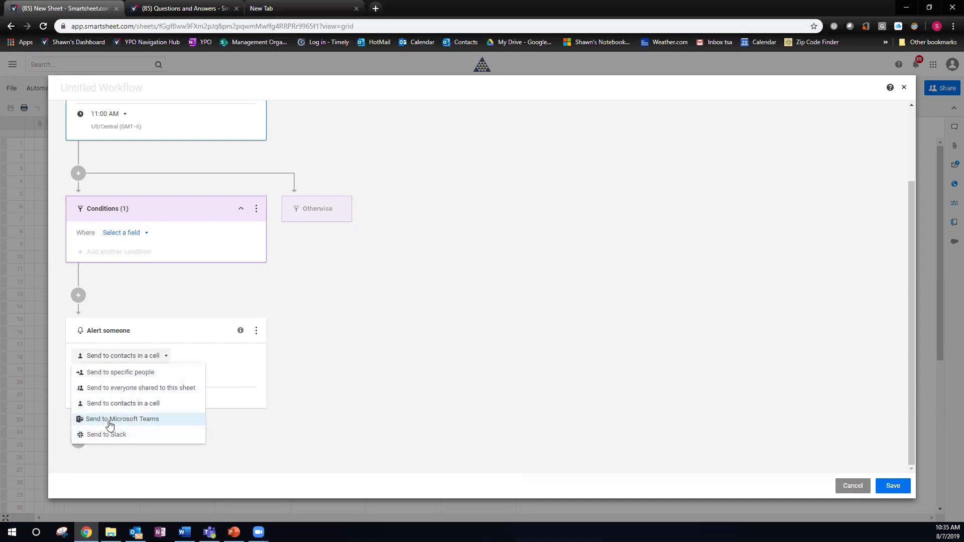
pyautogui.click(195, 335)
# - Define the workflow condition as where Column5 contains 100
pyautogui.scroll(2, 196, 335)
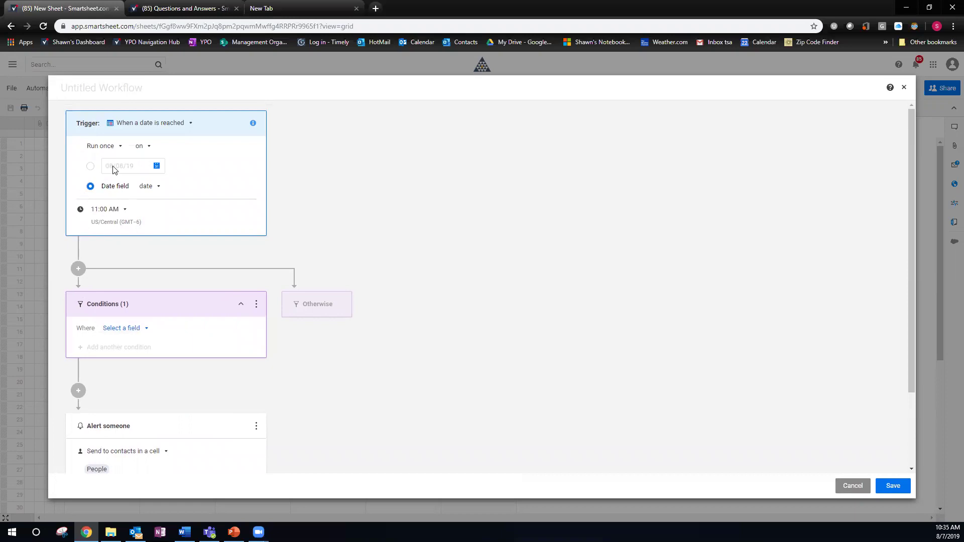
pyautogui.click(144, 333)
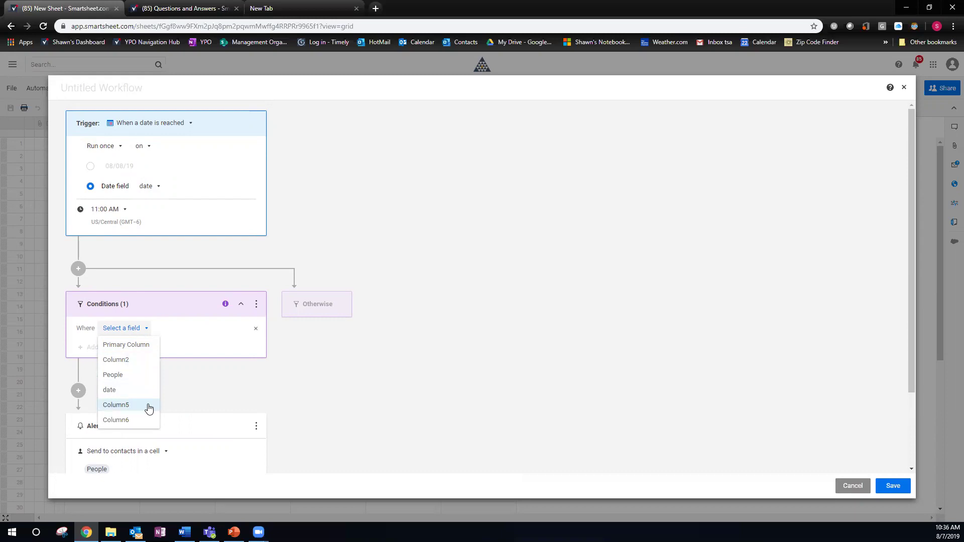
pyautogui.click(186, 374)
pyautogui.click(143, 329)
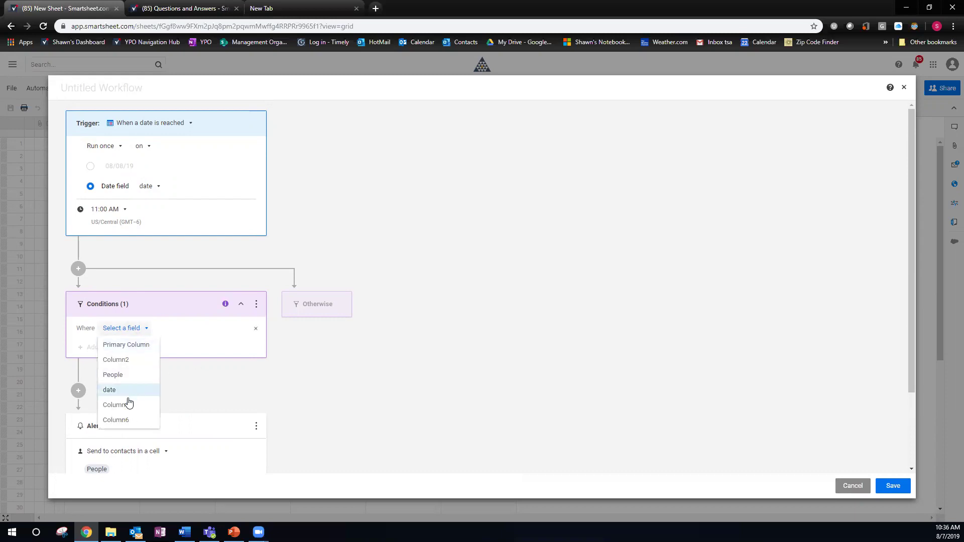
pyautogui.click(128, 403)
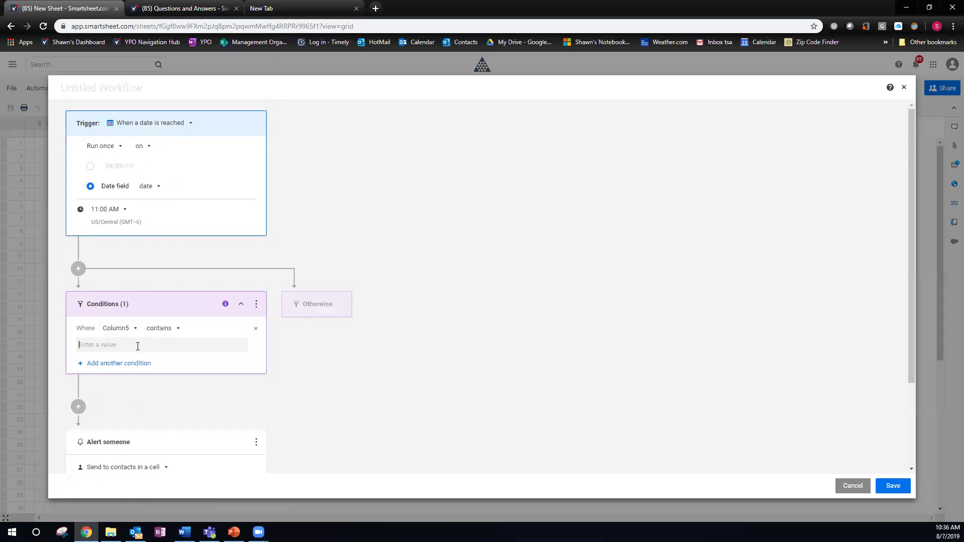
pyautogui.write('100')
pyautogui.click(217, 410)
# - Change the Column5 condition's operator to "is not equal to" and enter 100 as its value
pyautogui.click(177, 329)
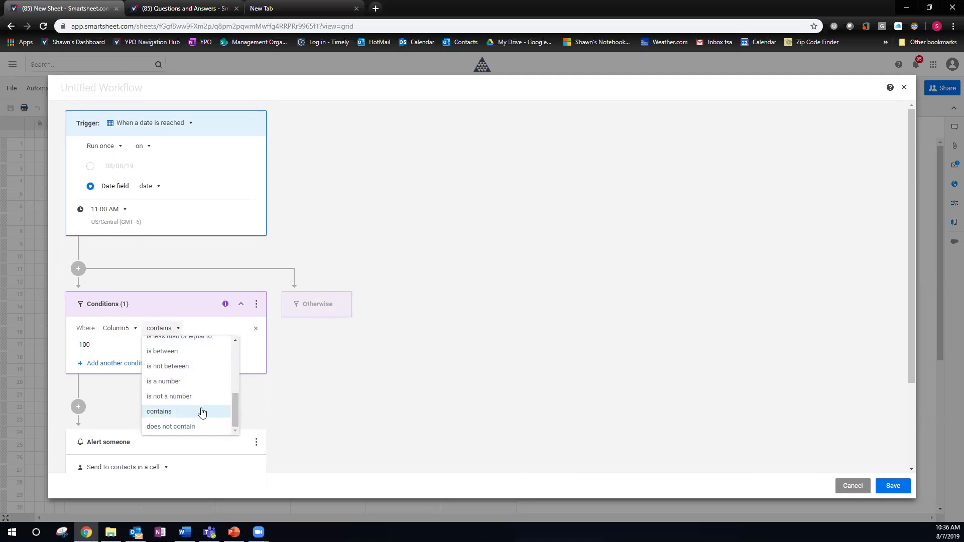
pyautogui.moveTo(235, 412); pyautogui.dragTo(236, 389)
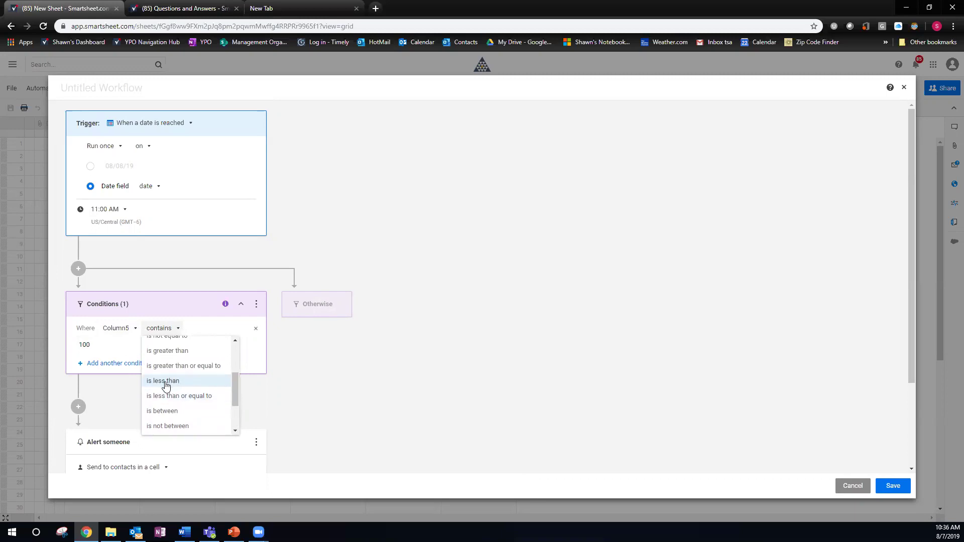
pyautogui.moveTo(235, 391); pyautogui.dragTo(239, 369)
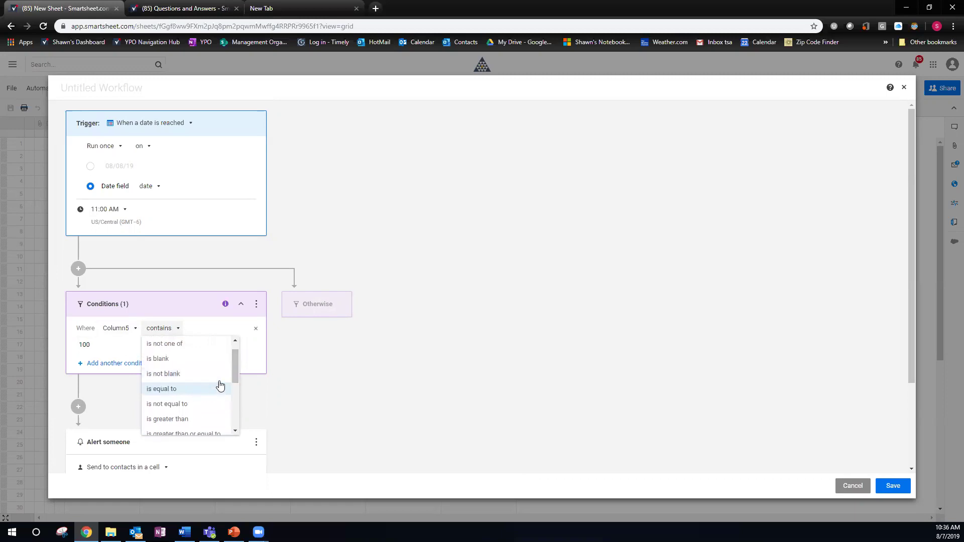
pyautogui.click(170, 406)
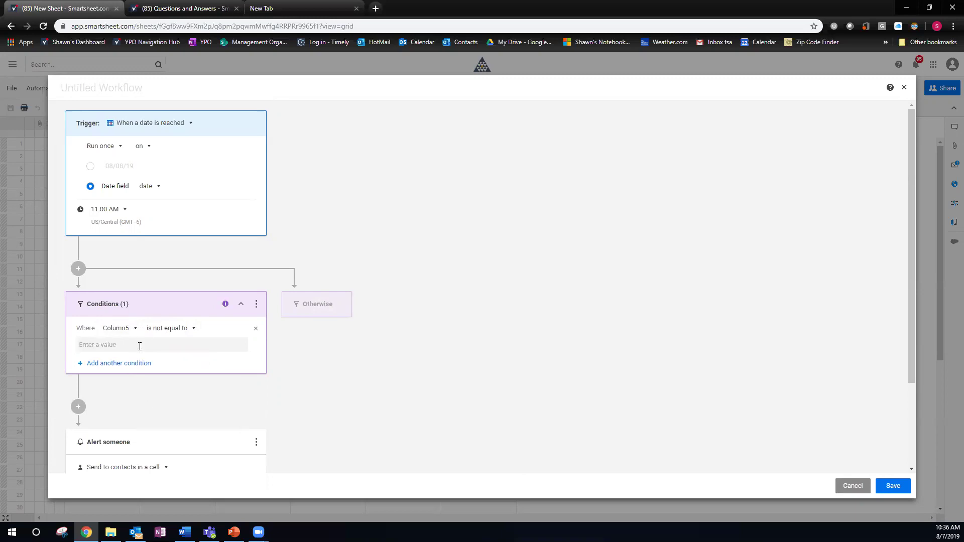
pyautogui.write('100')
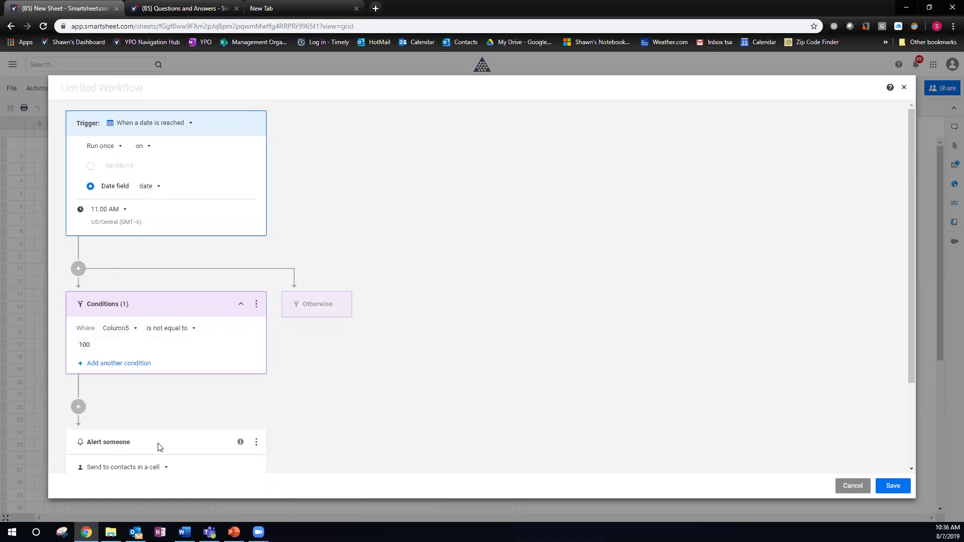
# - Insert an action block between the date trigger and the Column5 condition
pyautogui.scroll(-2, 159, 447)
pyautogui.scroll(2, 123, 405)
pyautogui.scroll(-3, 225, 325)
pyautogui.scroll(3, 78, 269)
pyautogui.click(78, 269)
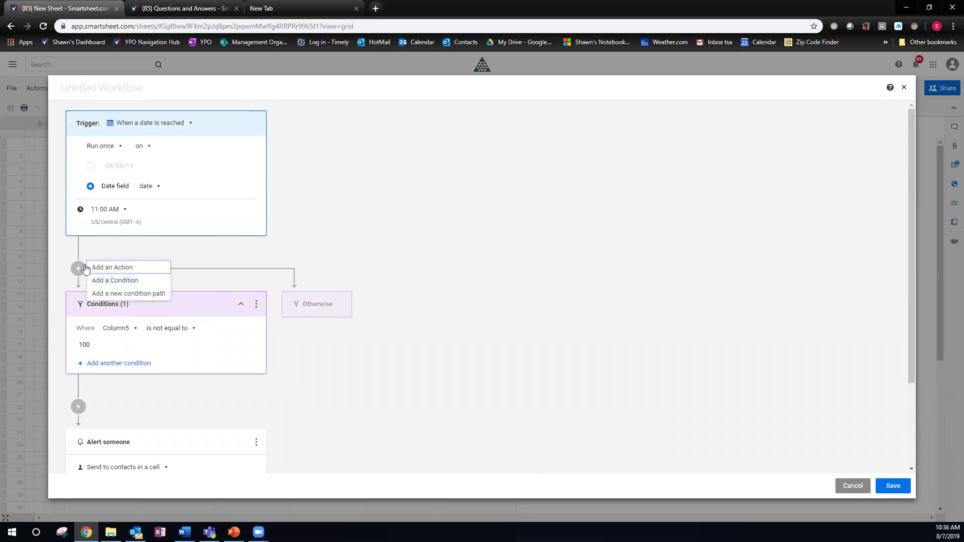
pyautogui.click(106, 268)
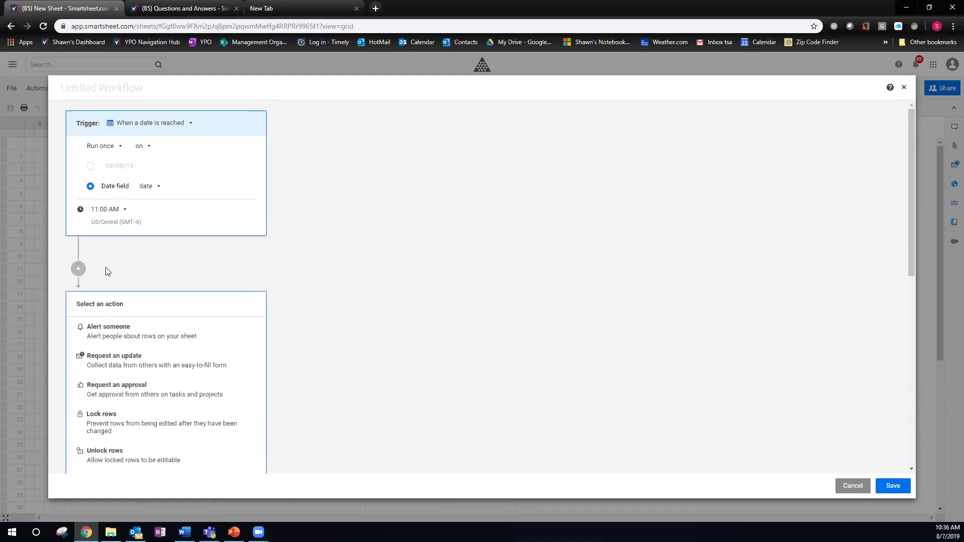
# - Activate the Otherwise path beside the Column5 condition and assign it the "Request an approval" action
pyautogui.scroll(-2, 290, 272)
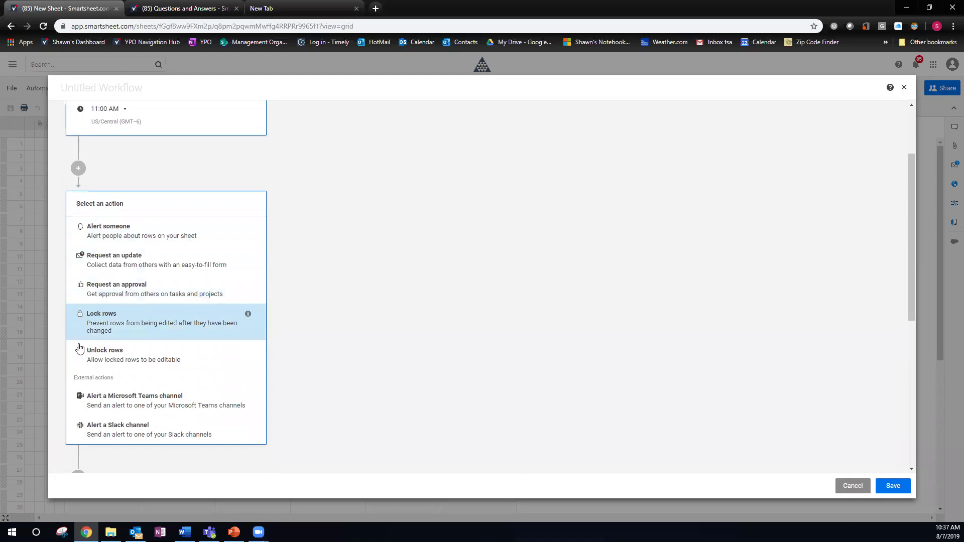
pyautogui.scroll(-3, 142, 282)
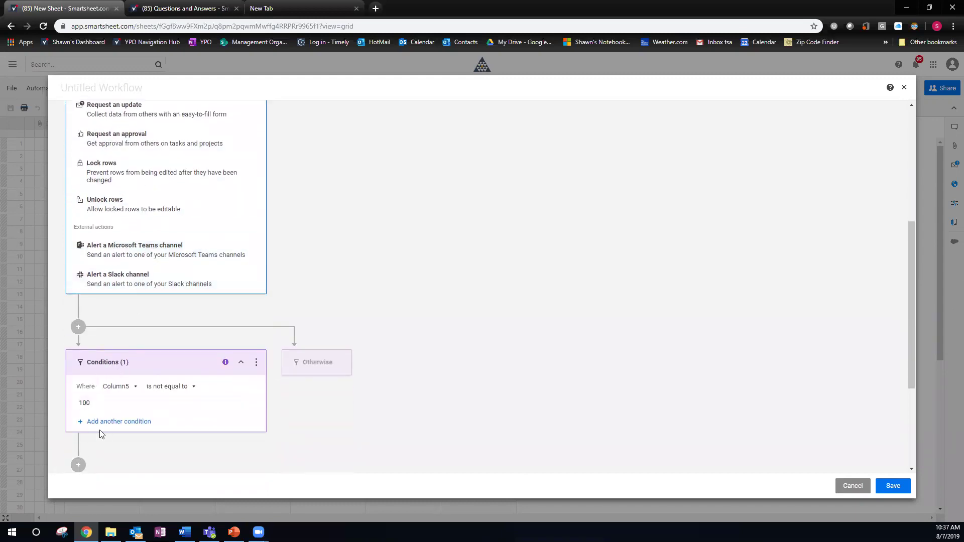
pyautogui.scroll(-2, 101, 417)
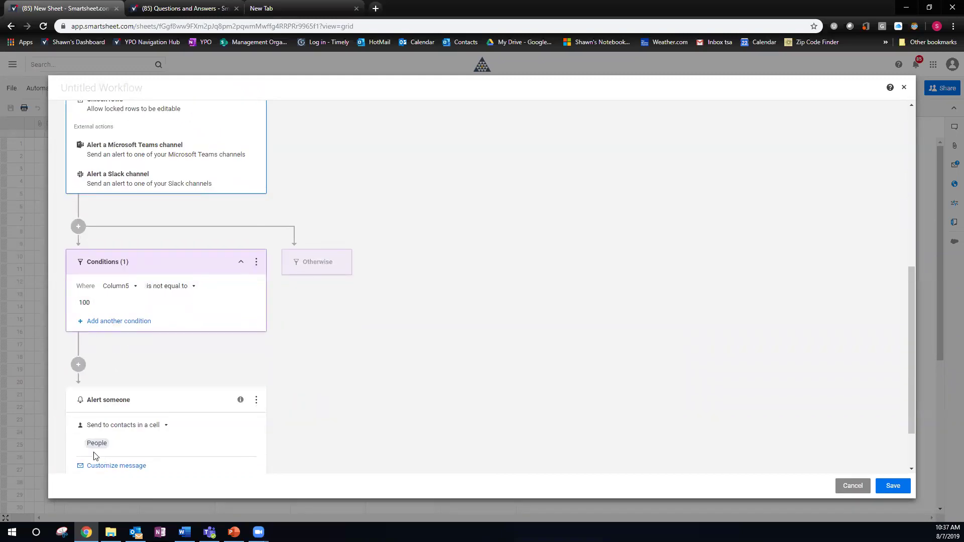
pyautogui.click(311, 258)
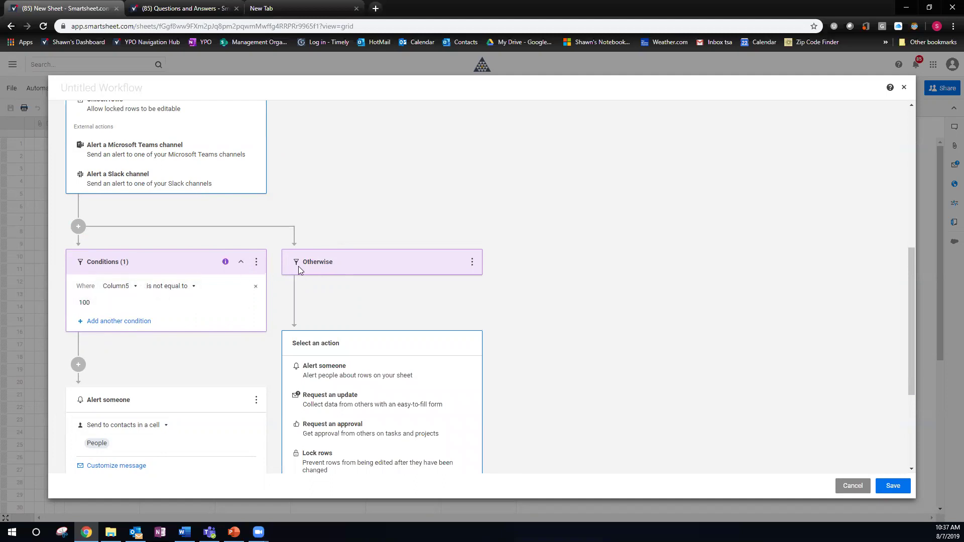
pyautogui.scroll(-2, 342, 306)
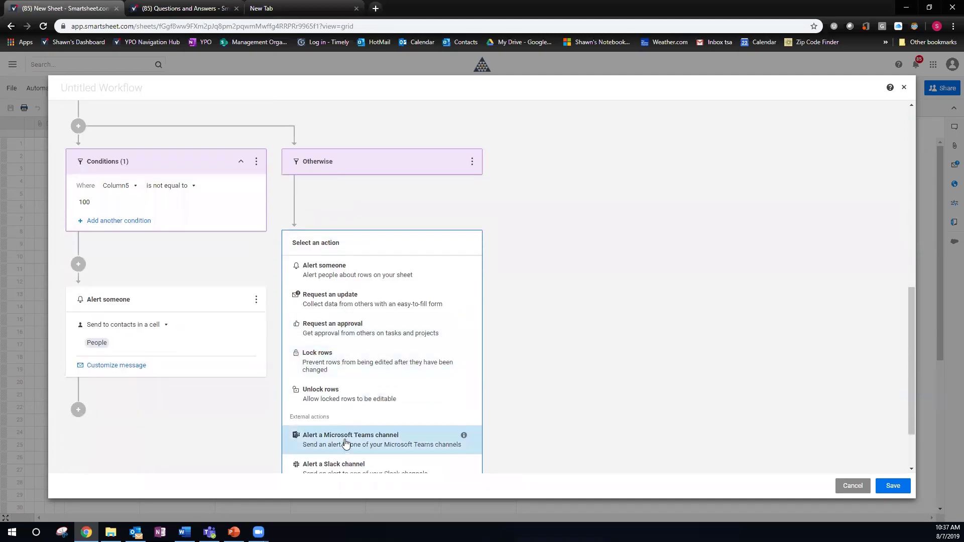
pyautogui.scroll(-2, 337, 346)
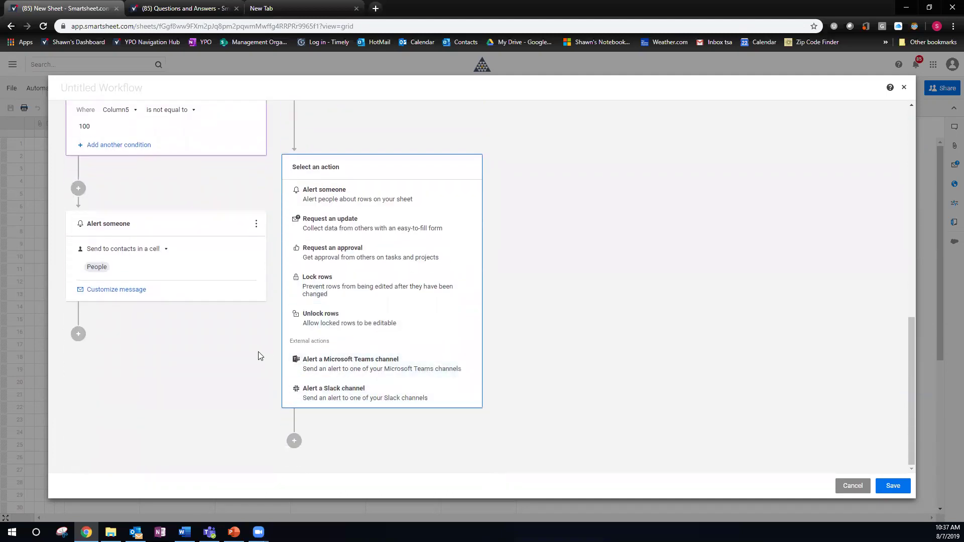
pyautogui.scroll(2, 209, 332)
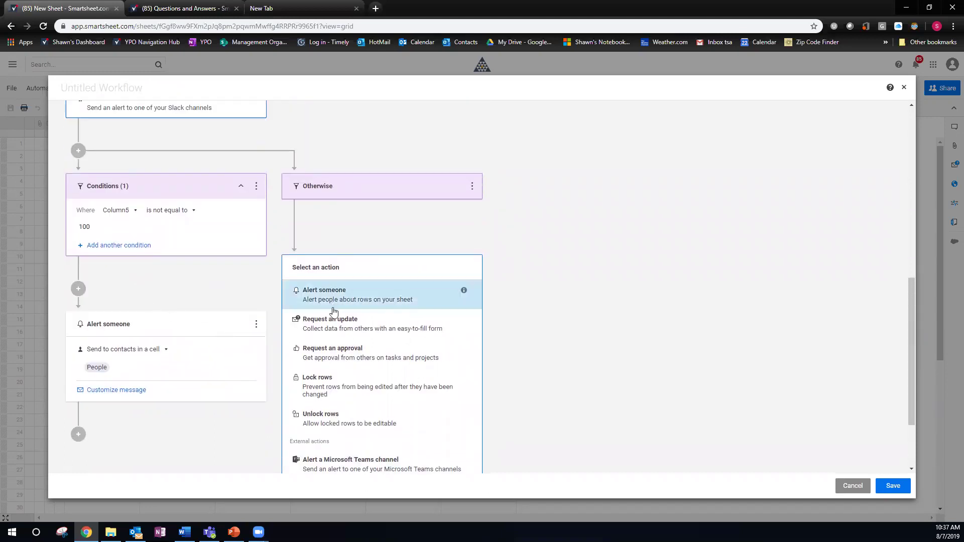
pyautogui.scroll(3, 302, 316)
pyautogui.scroll(4, 301, 315)
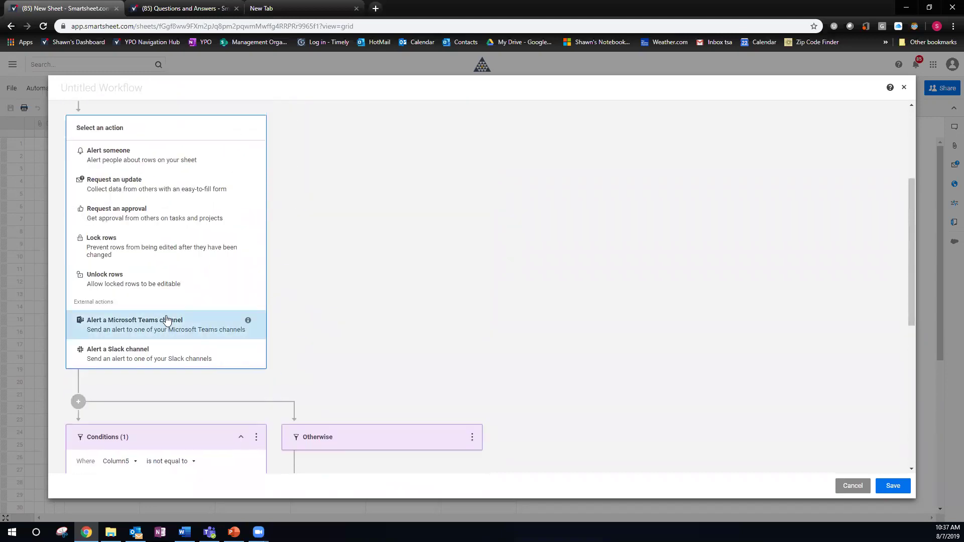
pyautogui.scroll(-7, 350, 331)
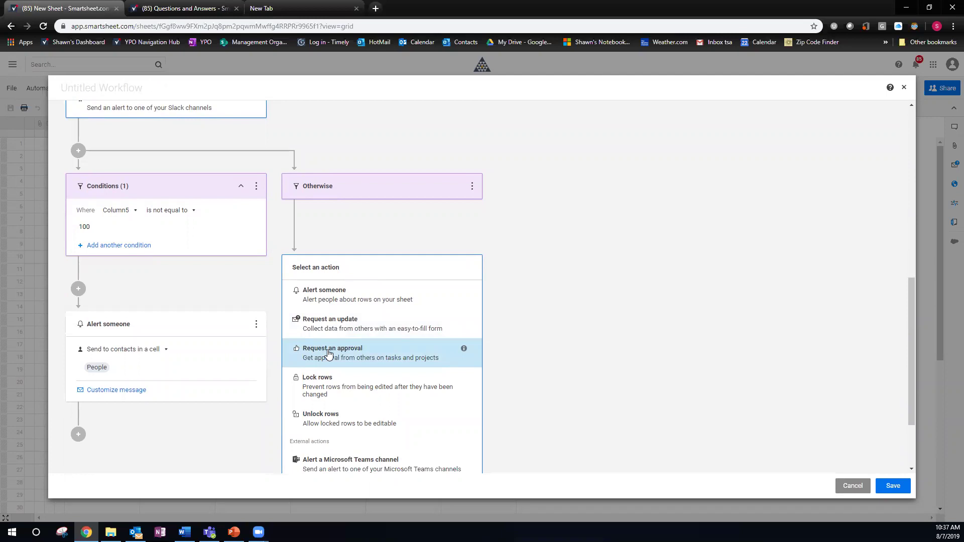
pyautogui.click(352, 354)
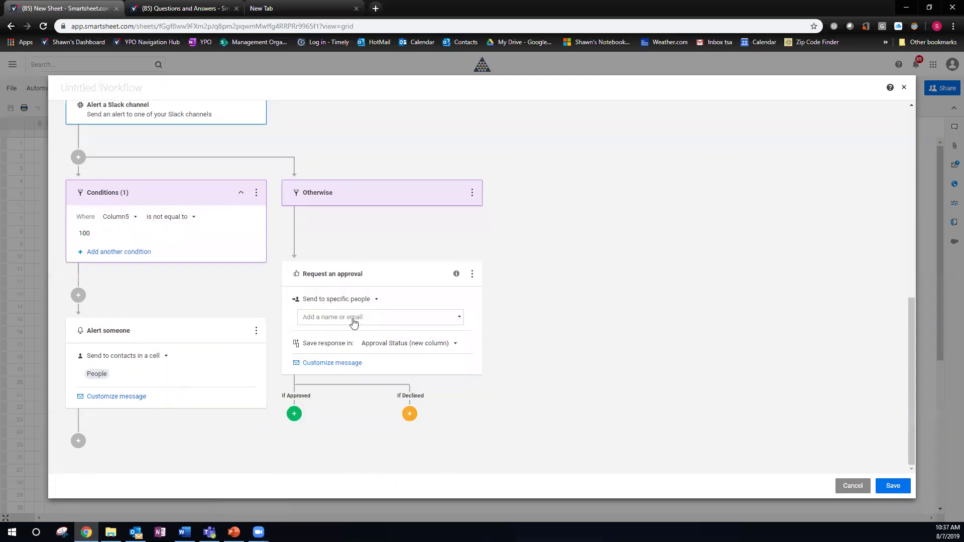
# - Change the Column5 condition to "is equal to" with a value of 100
pyautogui.click(189, 218)
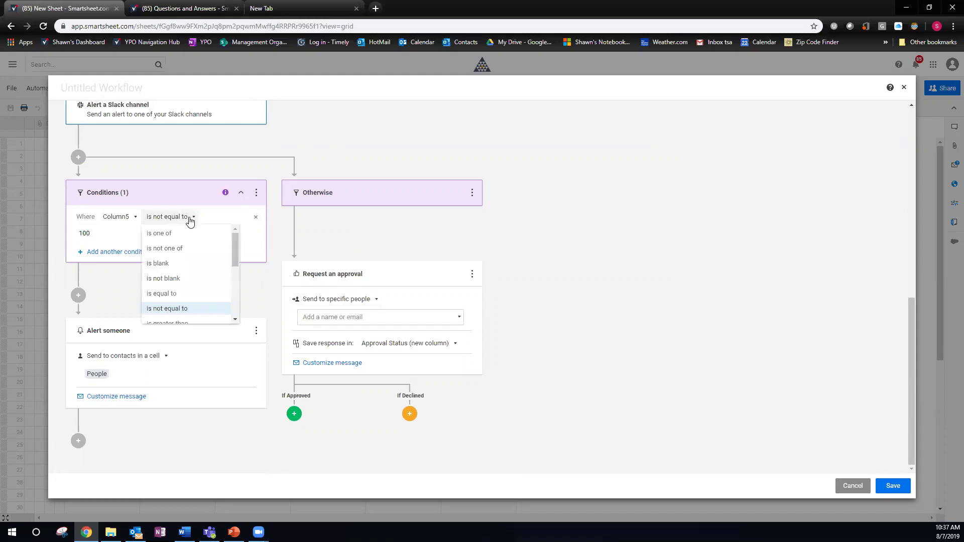
pyautogui.click(174, 294)
pyautogui.click(120, 232)
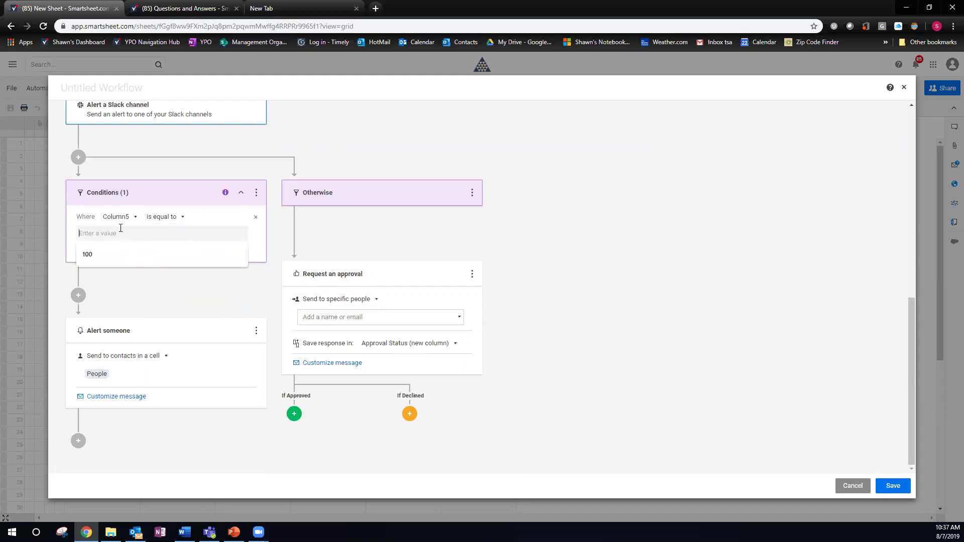
pyautogui.write('100')
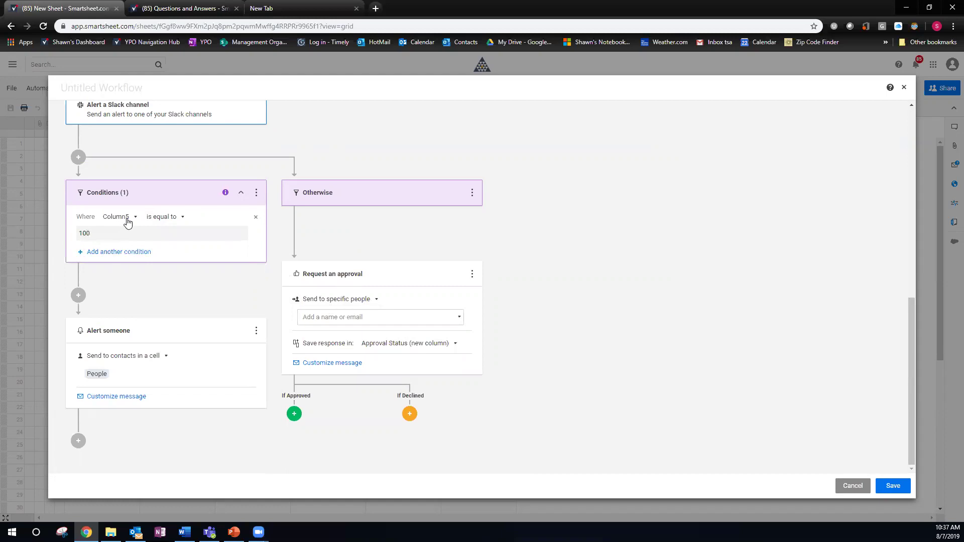
# - Set a specific person as the recipient of the approval request in the Otherwise path
pyautogui.click(143, 281)
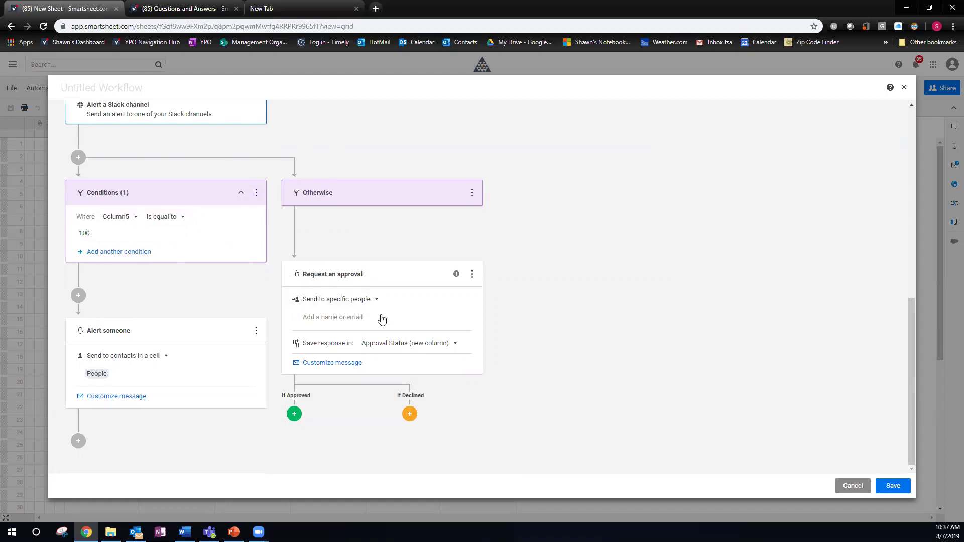
pyautogui.click(381, 315)
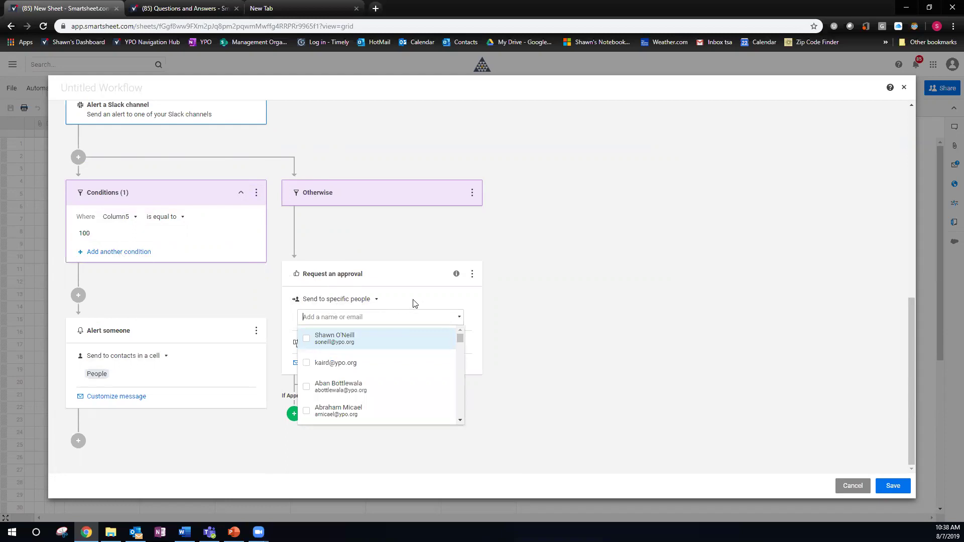
pyautogui.write('rhonda')
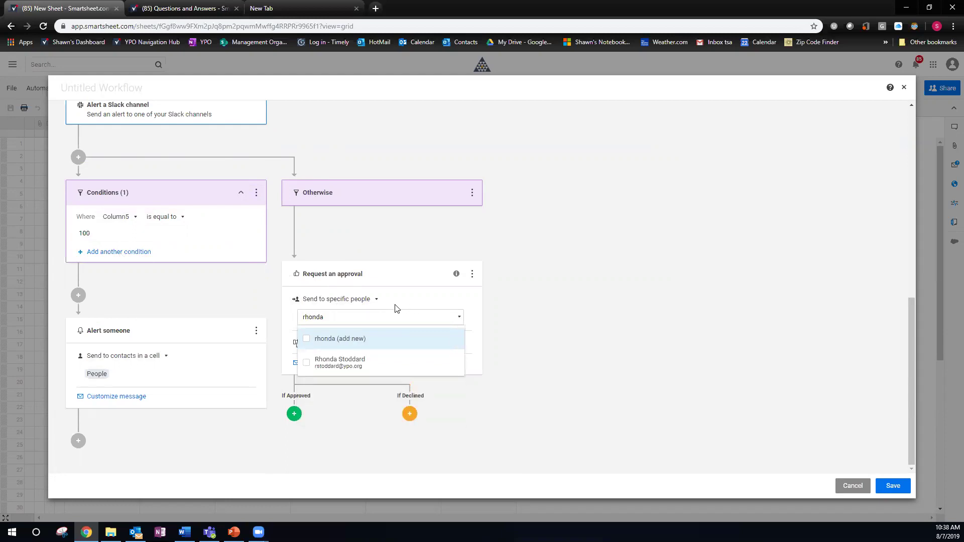
pyautogui.click(361, 364)
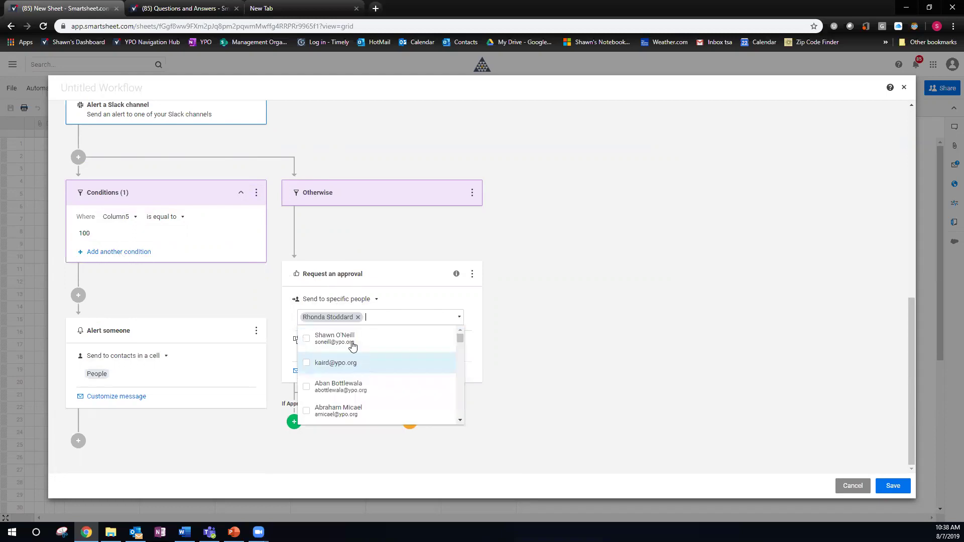
pyautogui.click(416, 296)
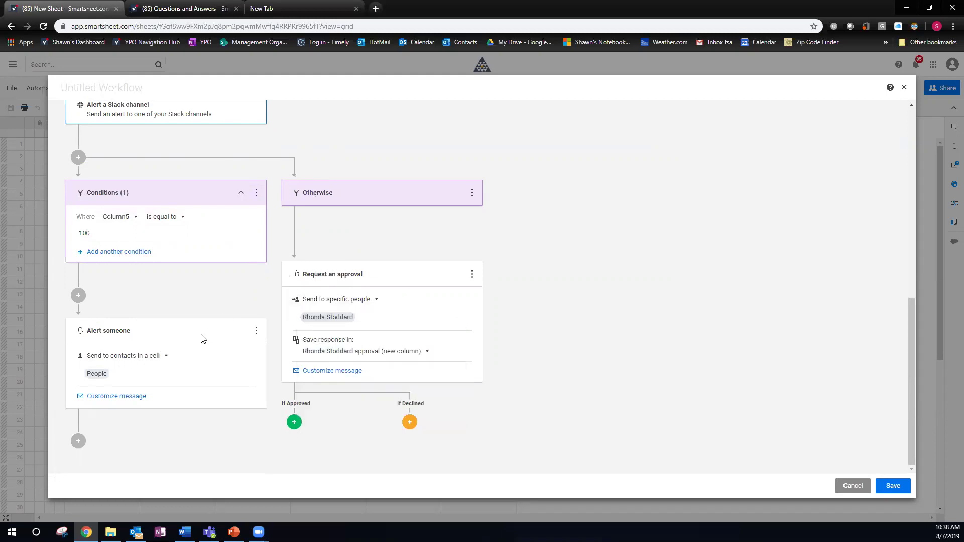
# - Review the workflow's date trigger, its unassigned action block, and the Column5 condition and Otherwise paths below
pyautogui.scroll(4, 121, 274)
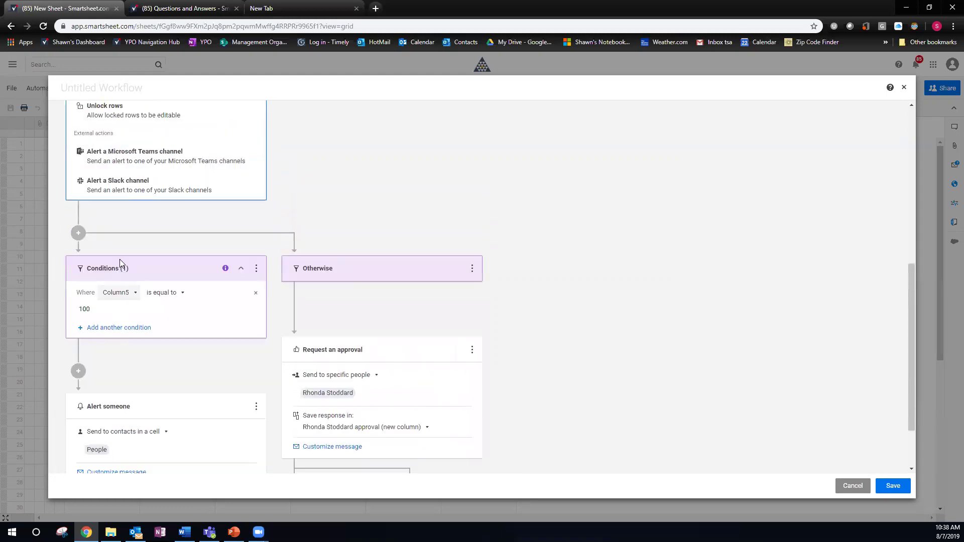
pyautogui.scroll(5, 111, 202)
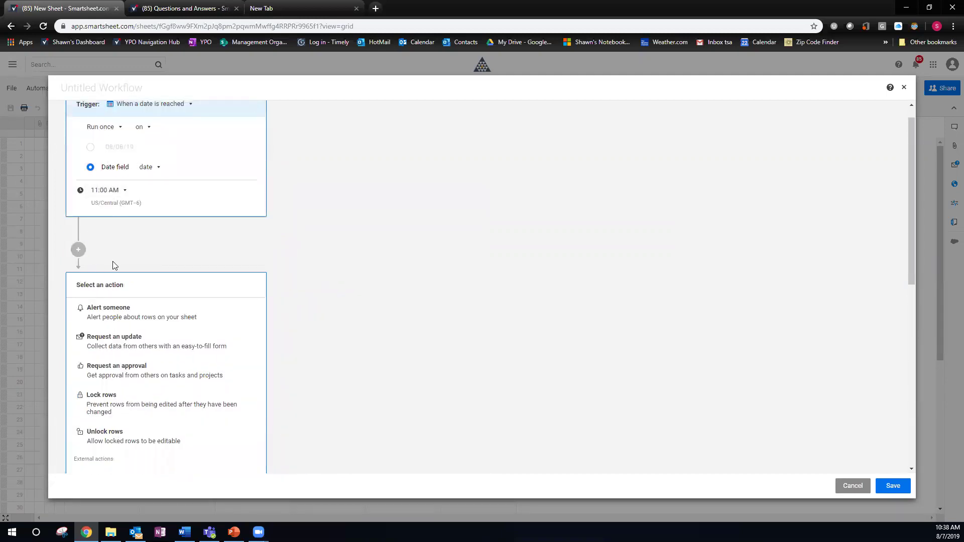
pyautogui.scroll(-4, 113, 265)
pyautogui.scroll(2, 172, 268)
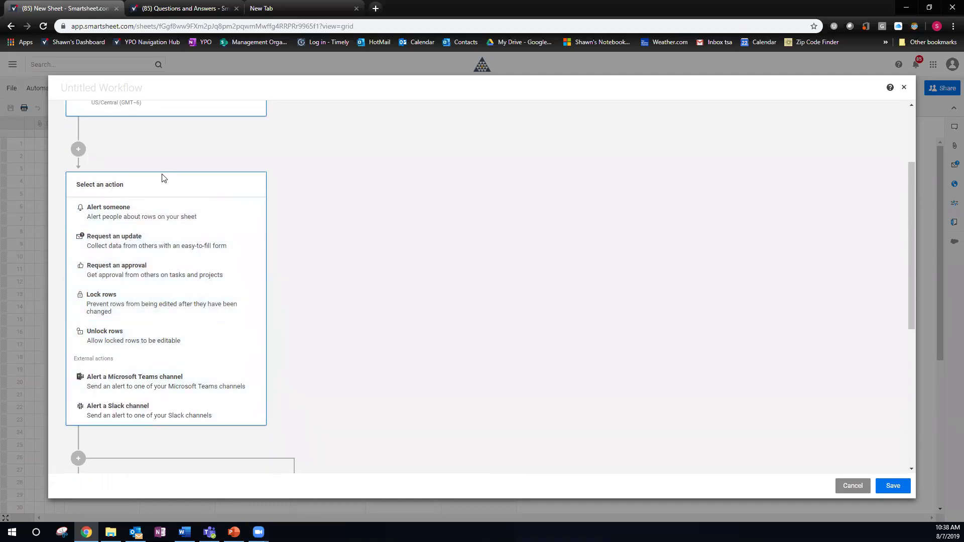
pyautogui.scroll(-4, 158, 226)
pyautogui.scroll(-1, 157, 226)
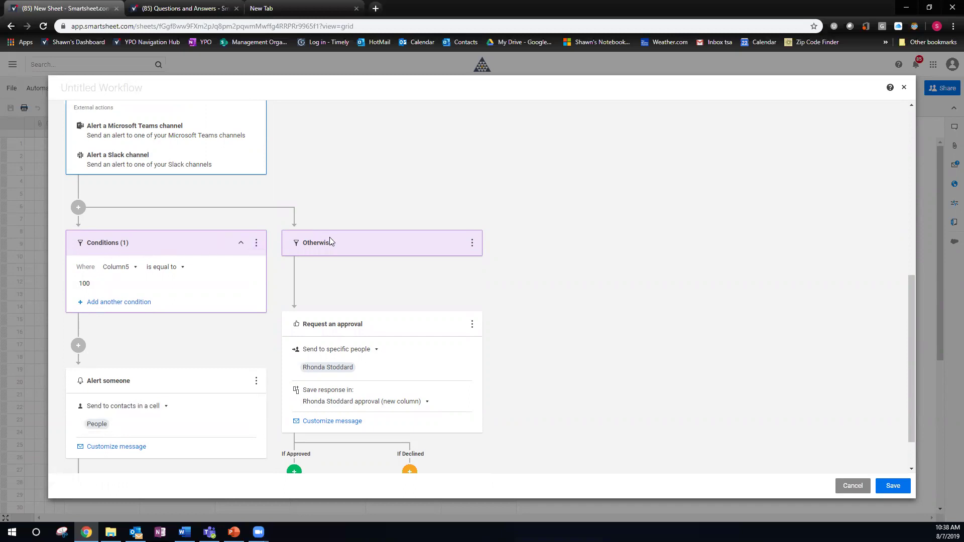
pyautogui.scroll(-1, 345, 304)
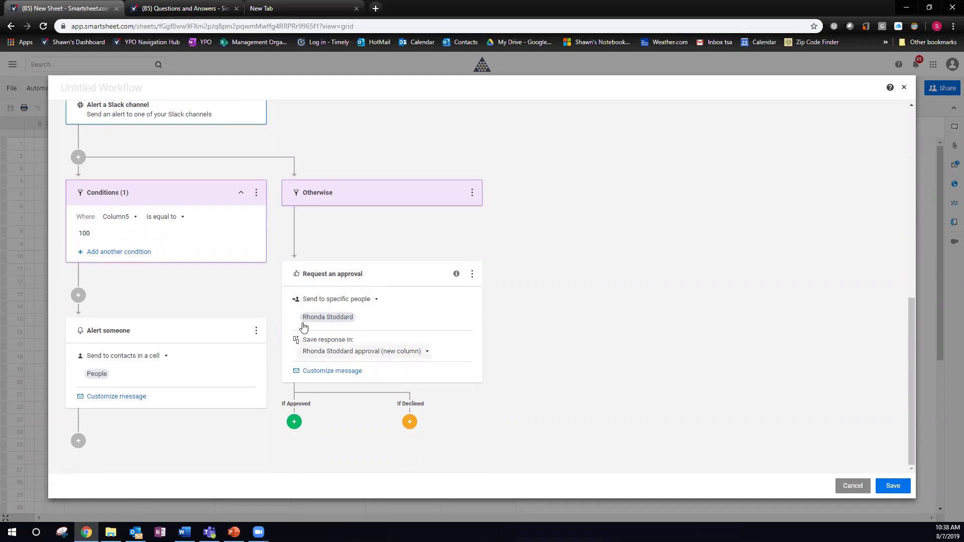
# - Show what can be added under the approval request's If Approved branch, and discard the workflow without saving
pyautogui.click(295, 423)
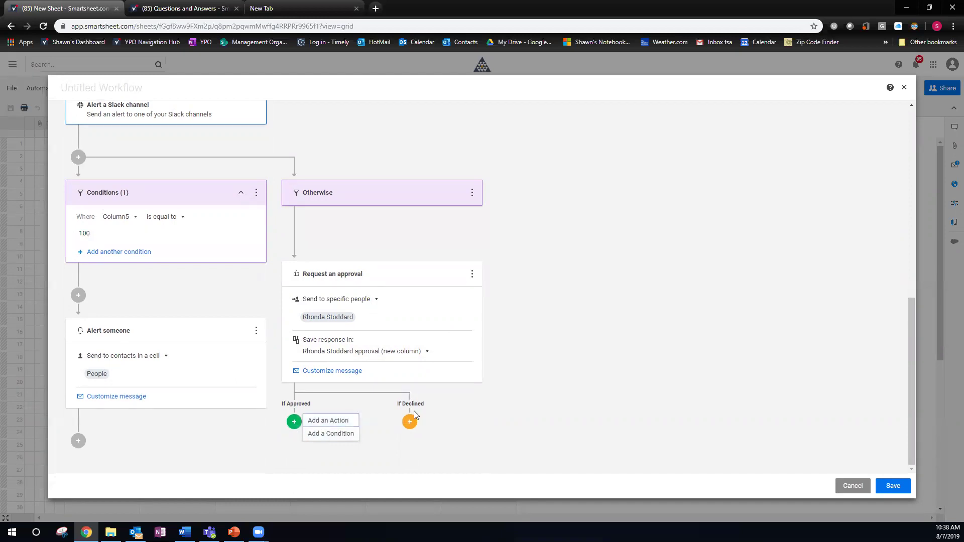
pyautogui.scroll(10, 522, 380)
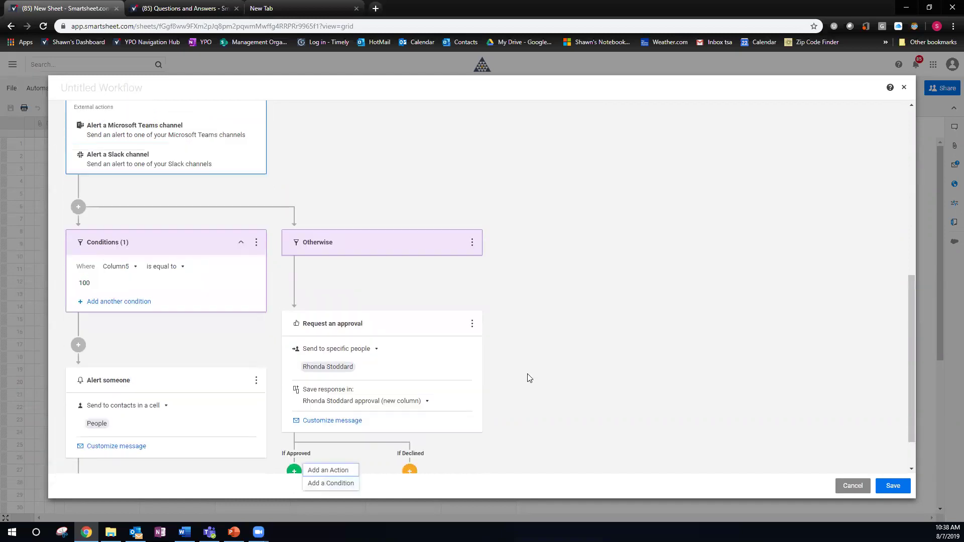
pyautogui.scroll(-10, 198, 295)
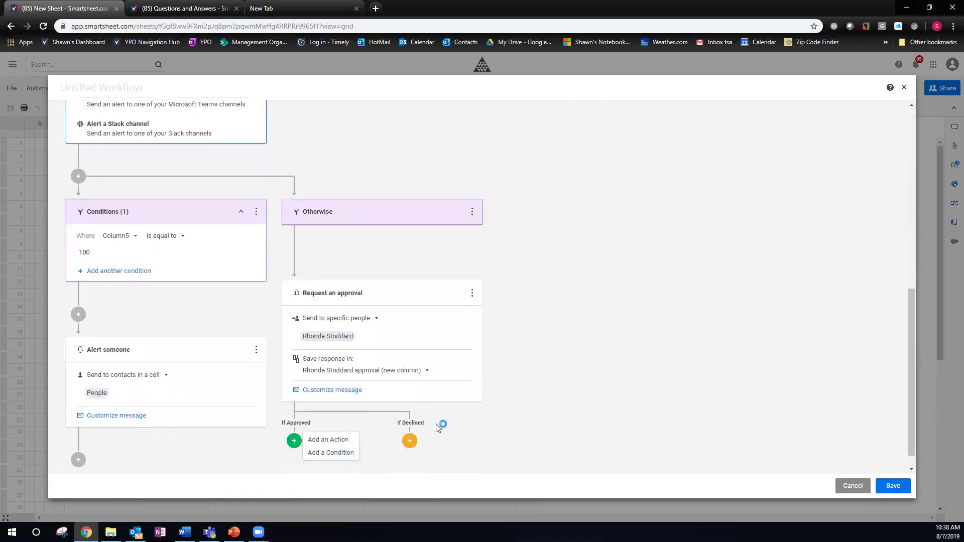
pyautogui.scroll(-1, 441, 432)
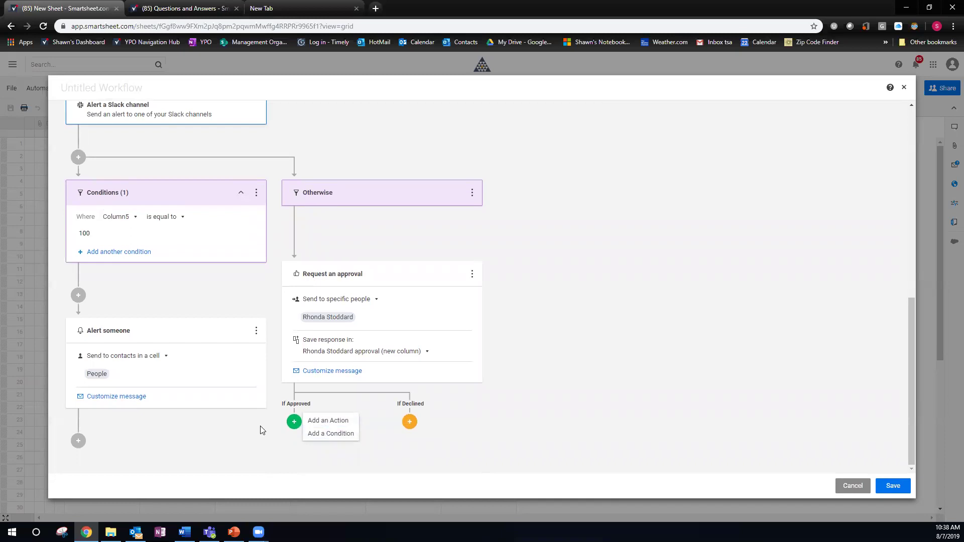
pyautogui.scroll(10, 263, 424)
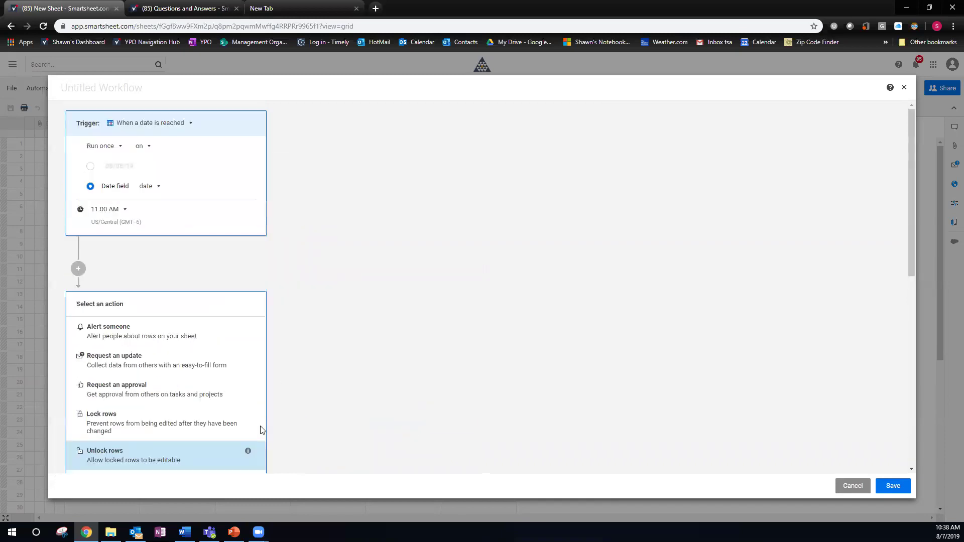
pyautogui.click(844, 486)
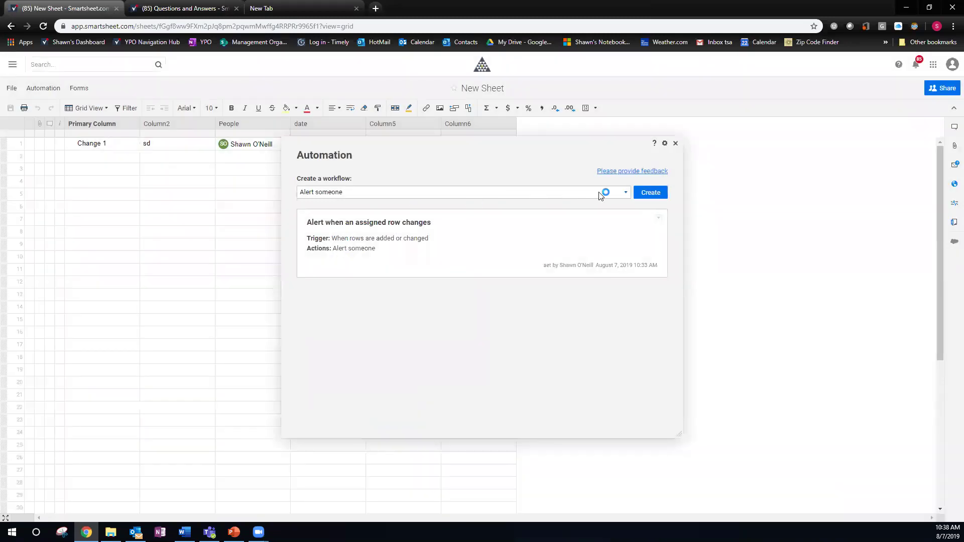
# - Create a new workflow from the "Set a reminder" preset
pyautogui.click(626, 194)
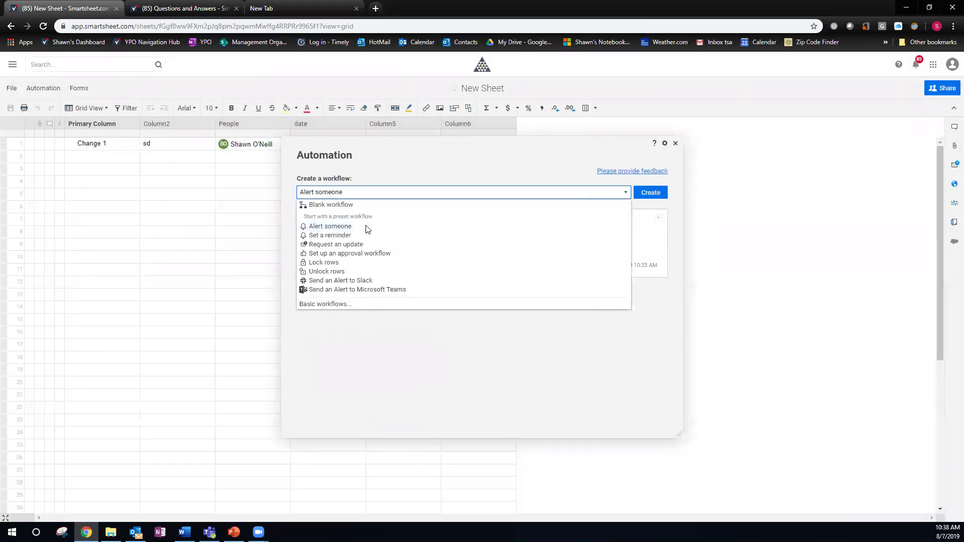
pyautogui.click(333, 235)
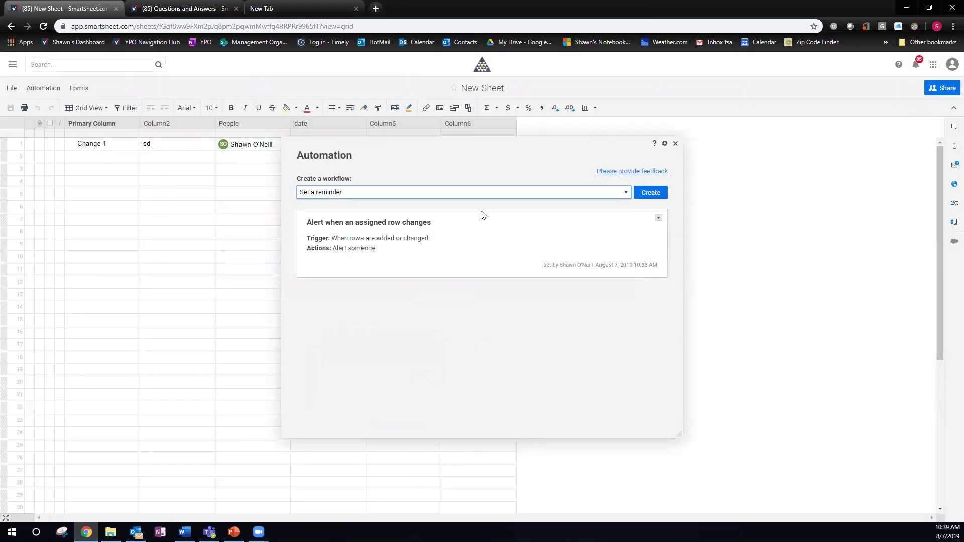
pyautogui.click(642, 195)
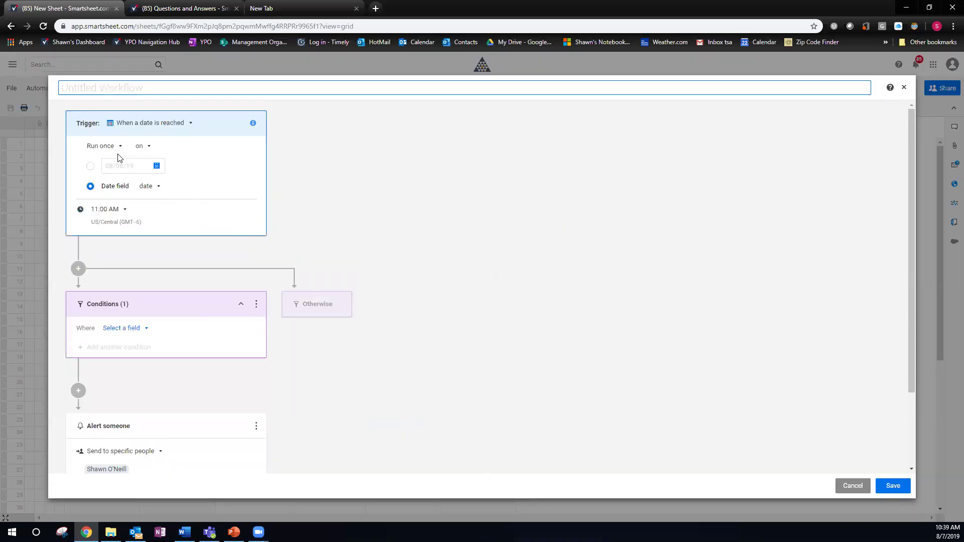
# - Delete the empty condition block from the reminder workflow, and leave the workflow and the Automation window without saving
pyautogui.scroll(-2, 338, 260)
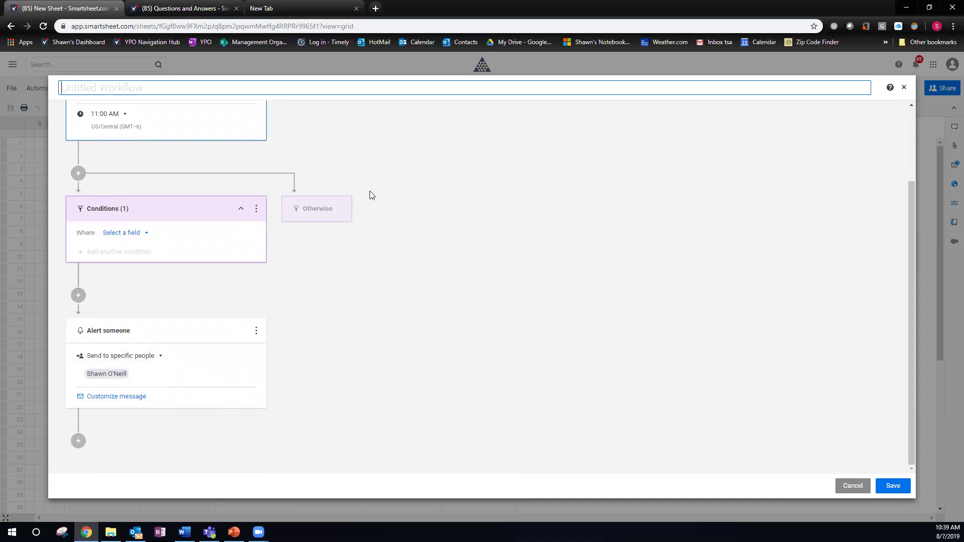
pyautogui.scroll(1, 134, 316)
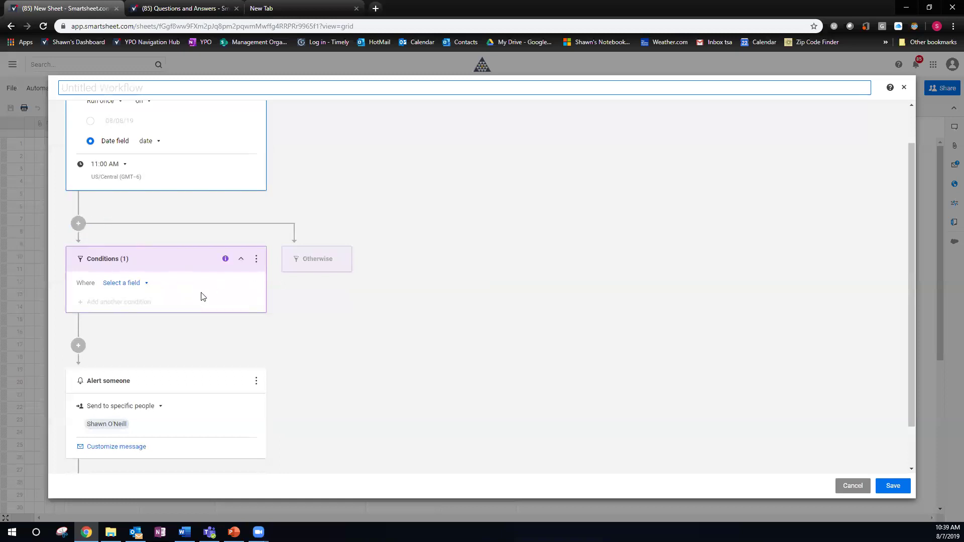
pyautogui.scroll(1, 209, 296)
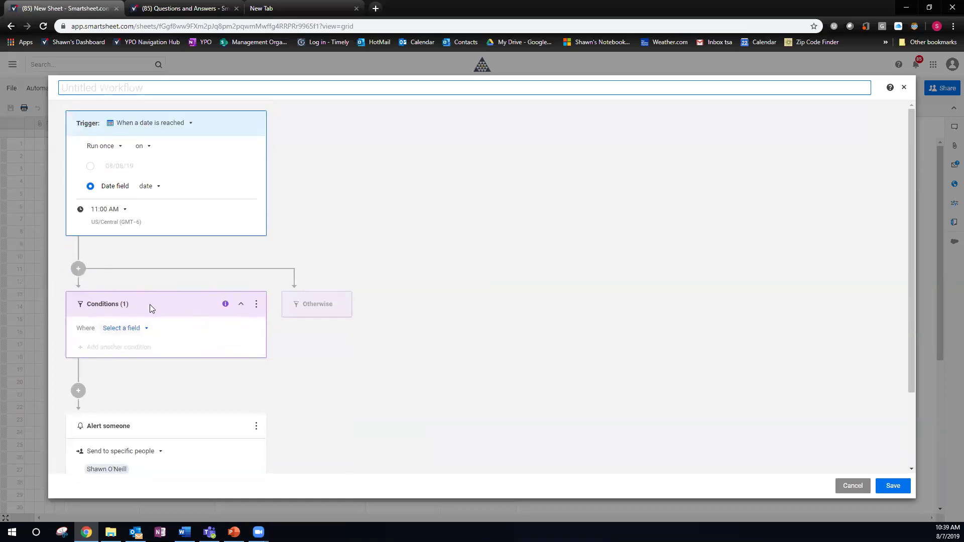
pyautogui.click(256, 303)
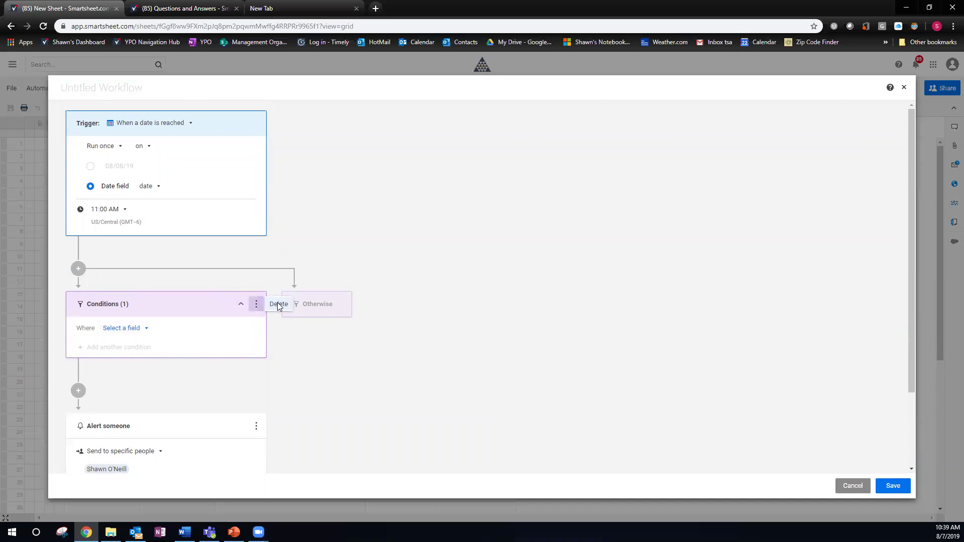
pyautogui.click(277, 305)
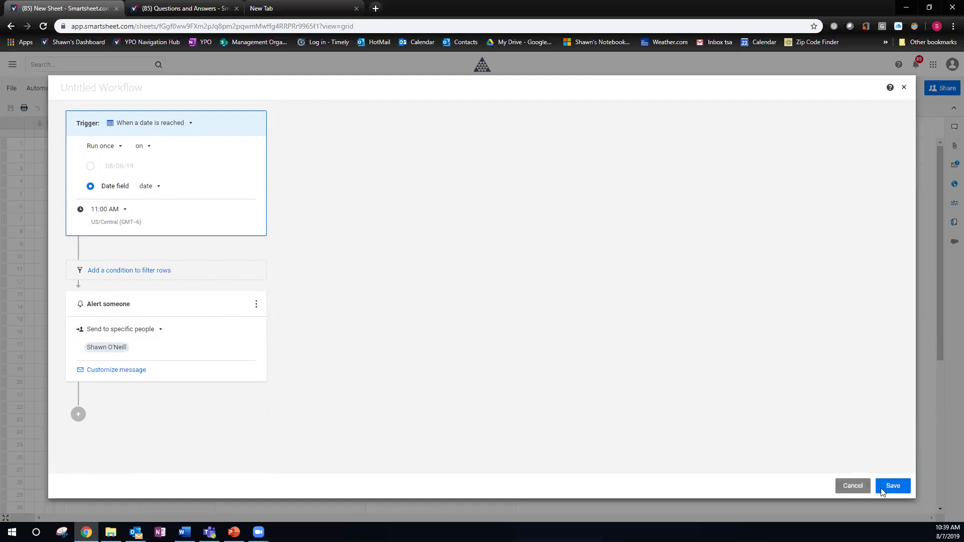
pyautogui.click(838, 483)
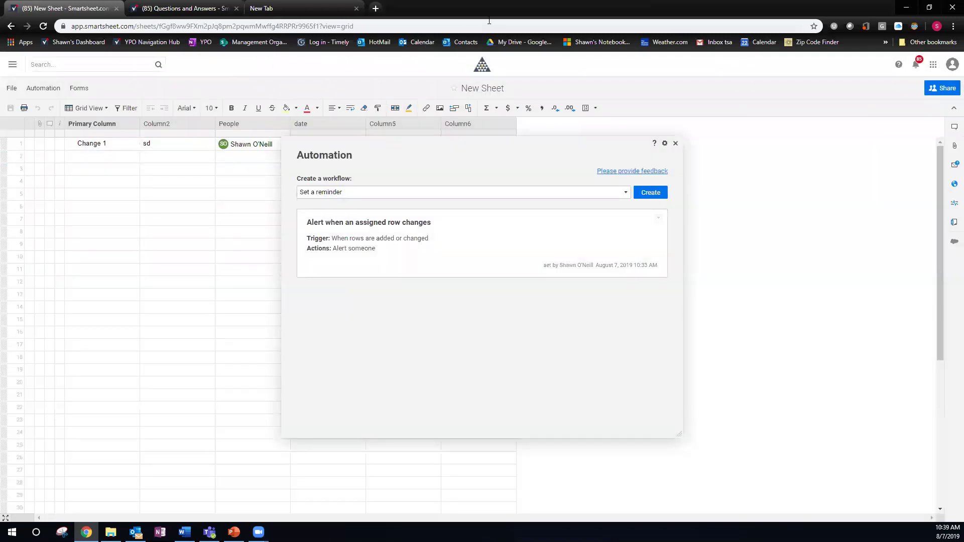
pyautogui.click(675, 144)
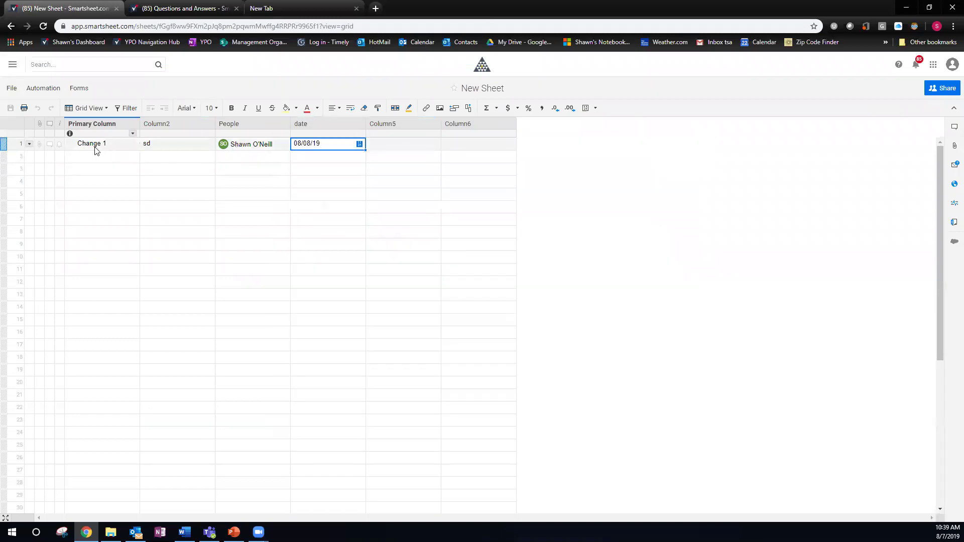